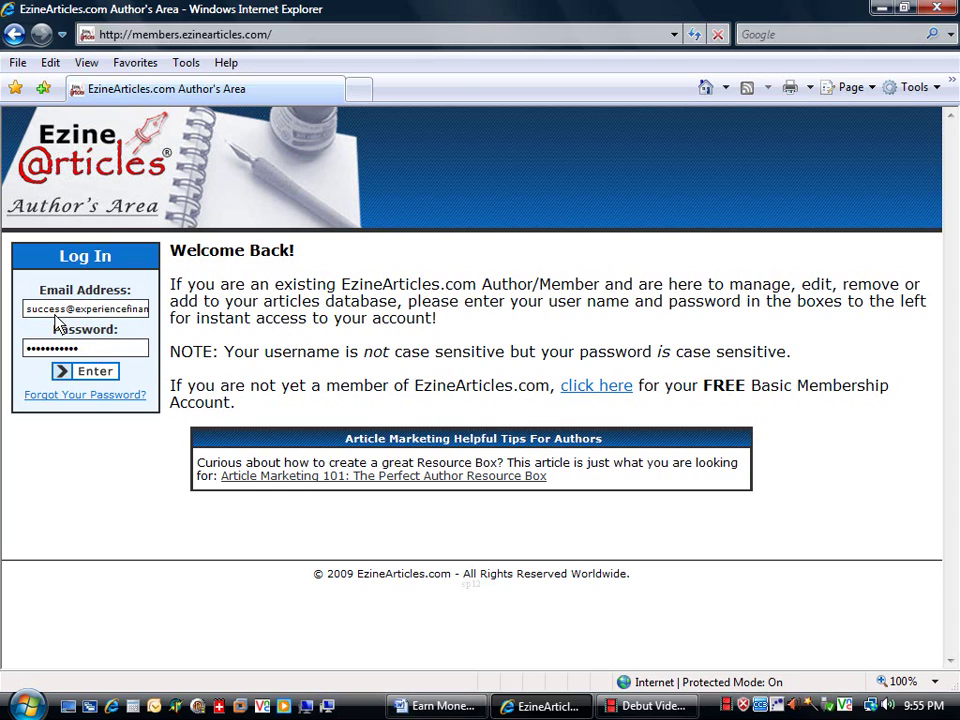
# - Log in to the author's area and open the article submission form
pyautogui.click(92, 376)
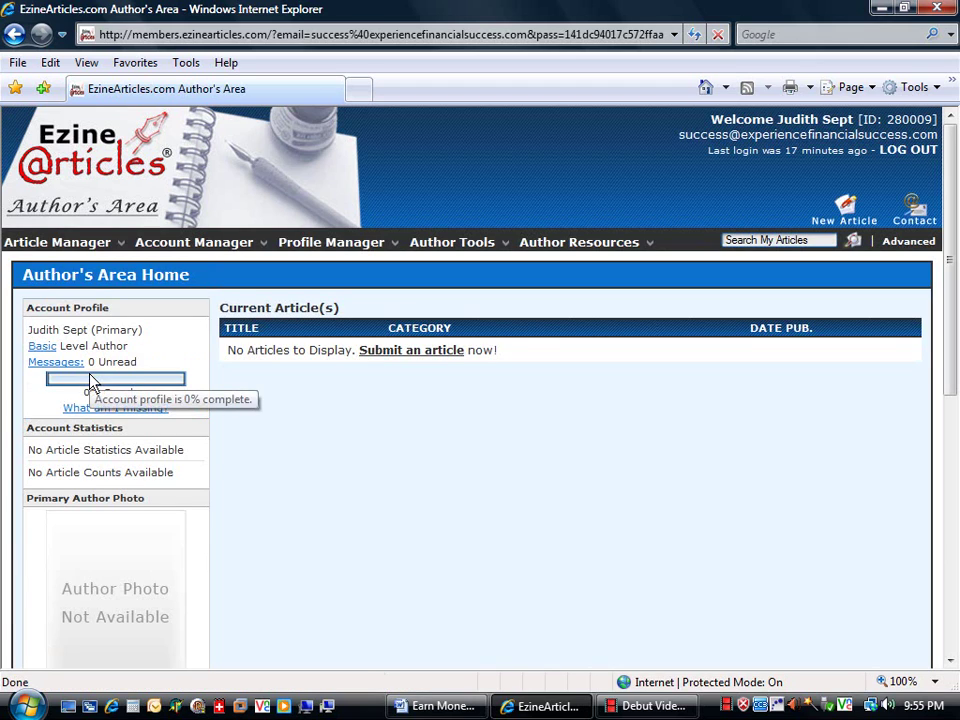
pyautogui.moveTo(87, 257)
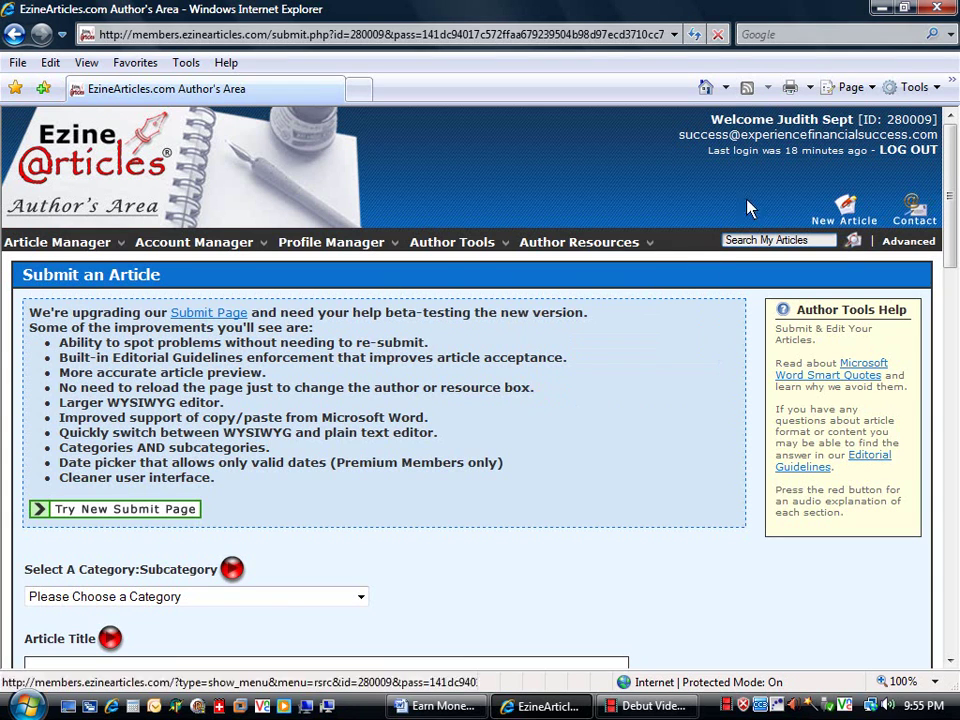
pyautogui.moveTo(949, 176); pyautogui.dragTo(948, 288)
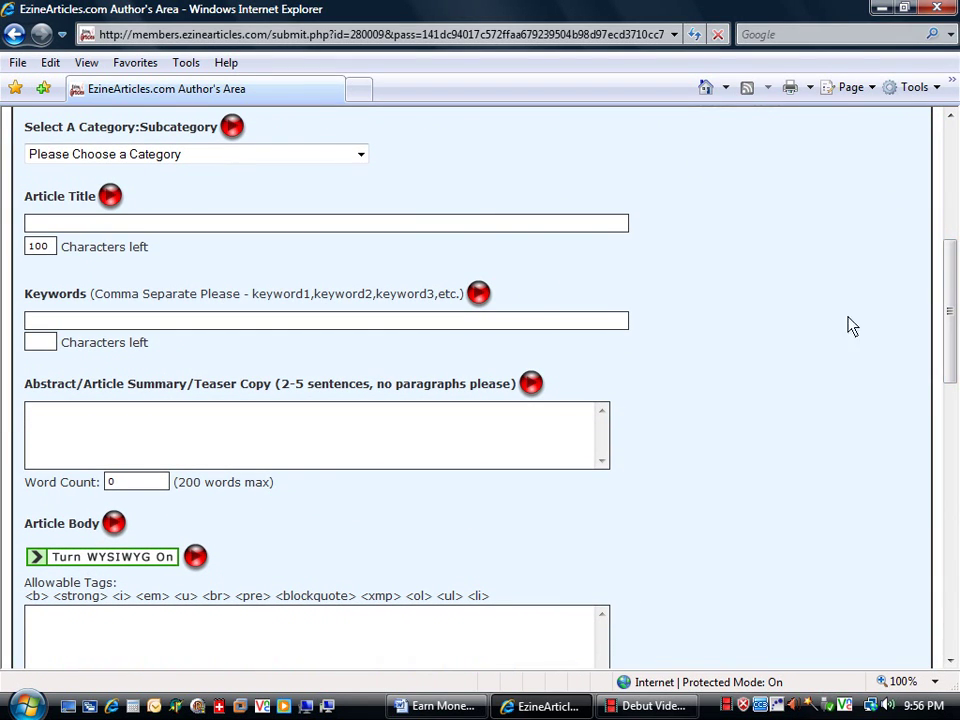
# - Set the article category to Internet-and-Businesses-Online
pyautogui.click(362, 155)
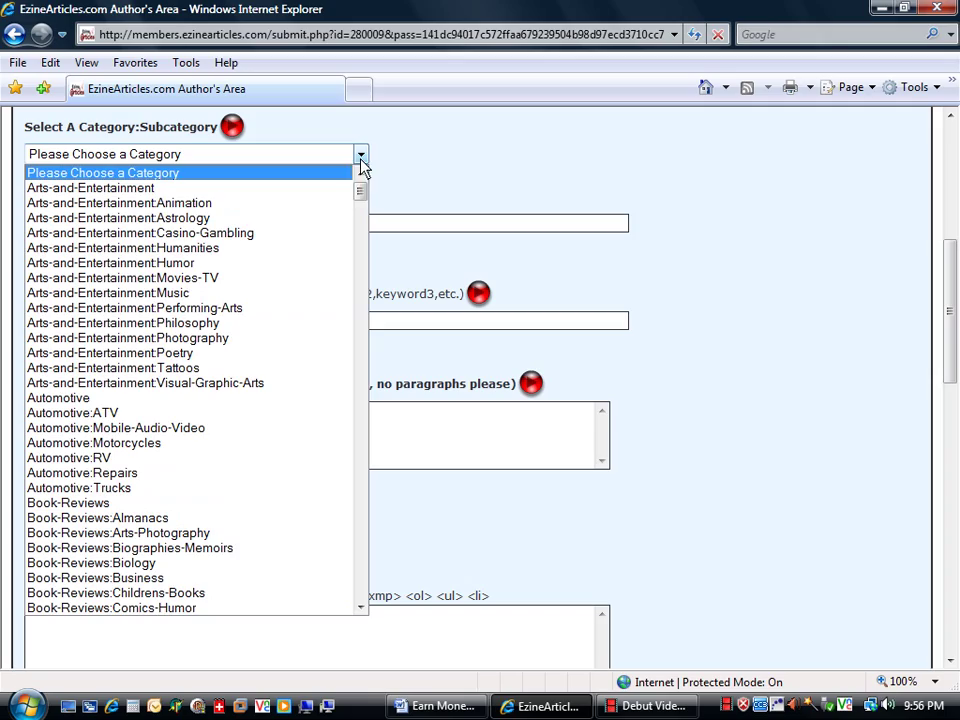
pyautogui.moveTo(364, 192); pyautogui.dragTo(349, 432)
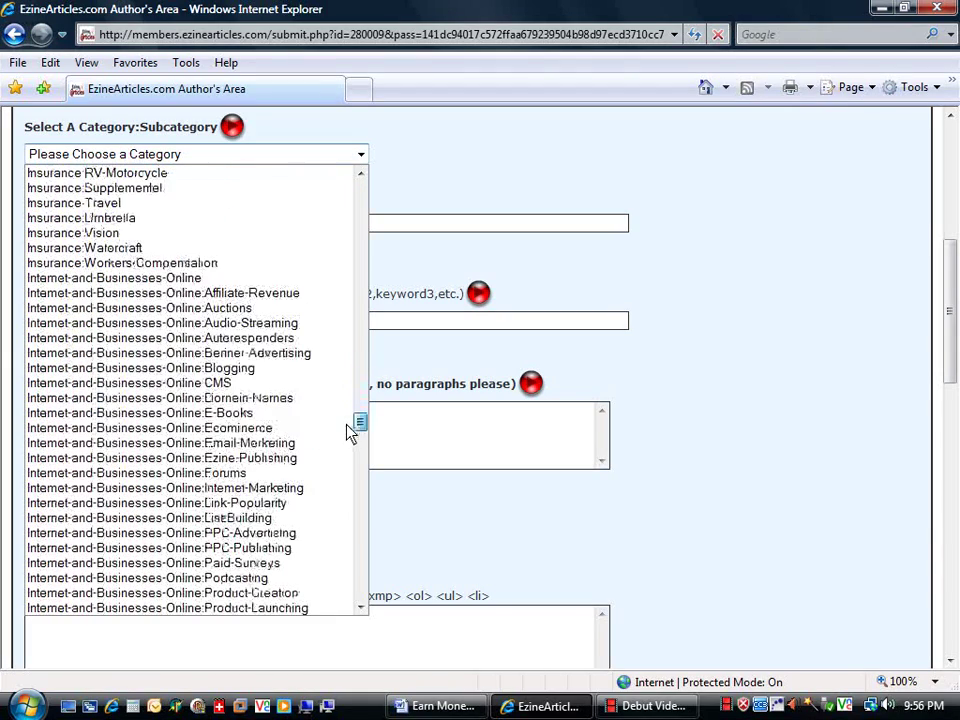
pyautogui.click(140, 280)
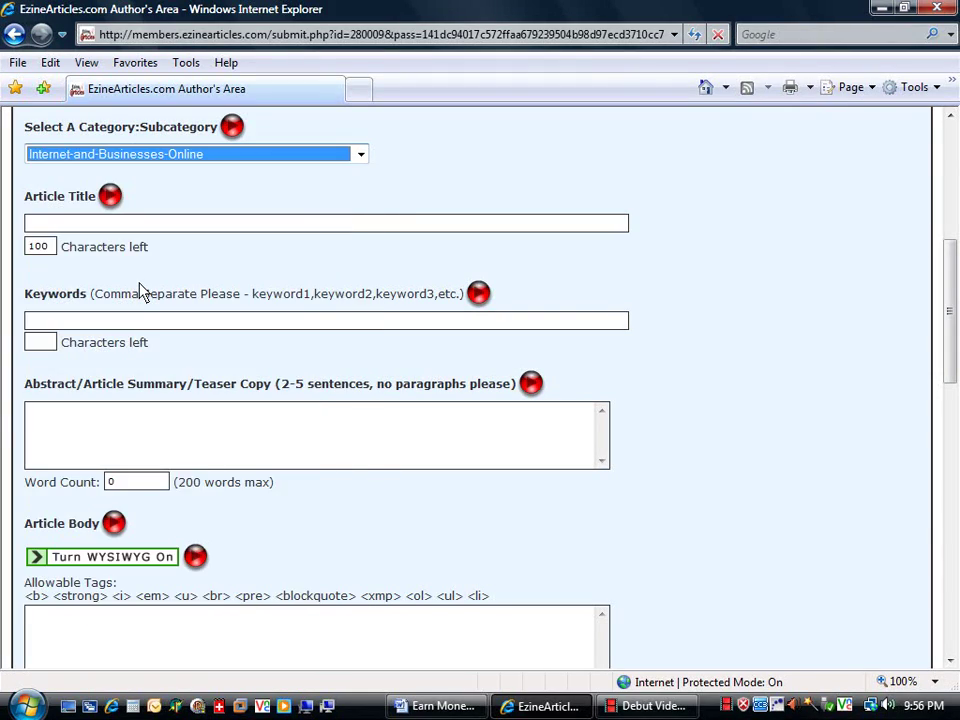
# - Copy the title 'Earn Money in Your Retirement' from the Word draft for the submission form
pyautogui.click(430, 706)
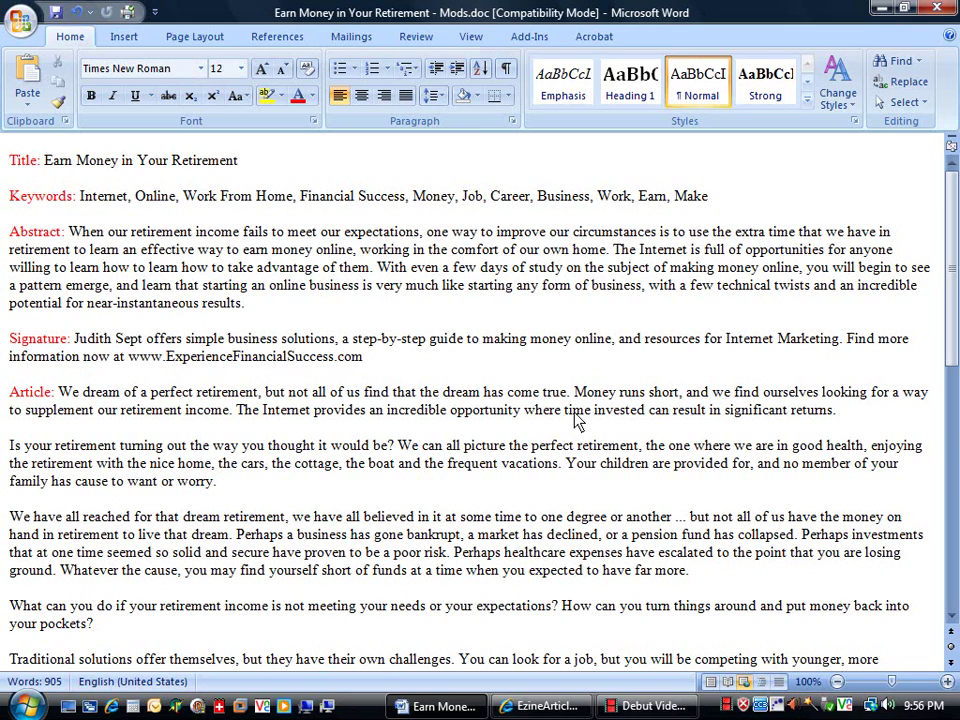
pyautogui.moveTo(953, 297); pyautogui.dragTo(950, 200)
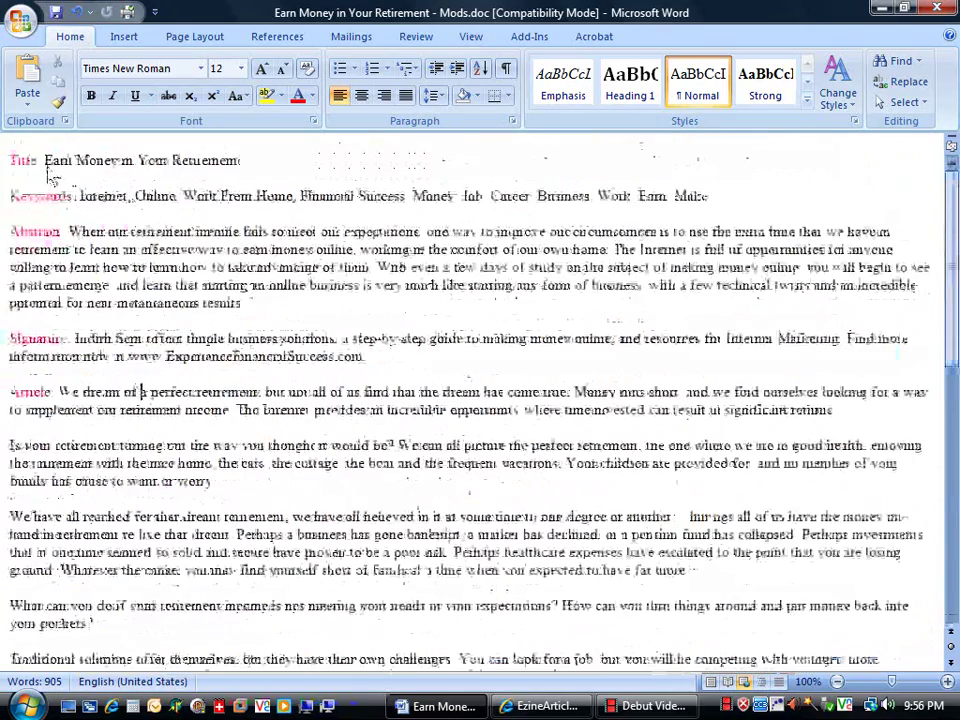
pyautogui.moveTo(44, 160); pyautogui.dragTo(210, 168)
pyautogui.hotkey('ctrl', 'c')
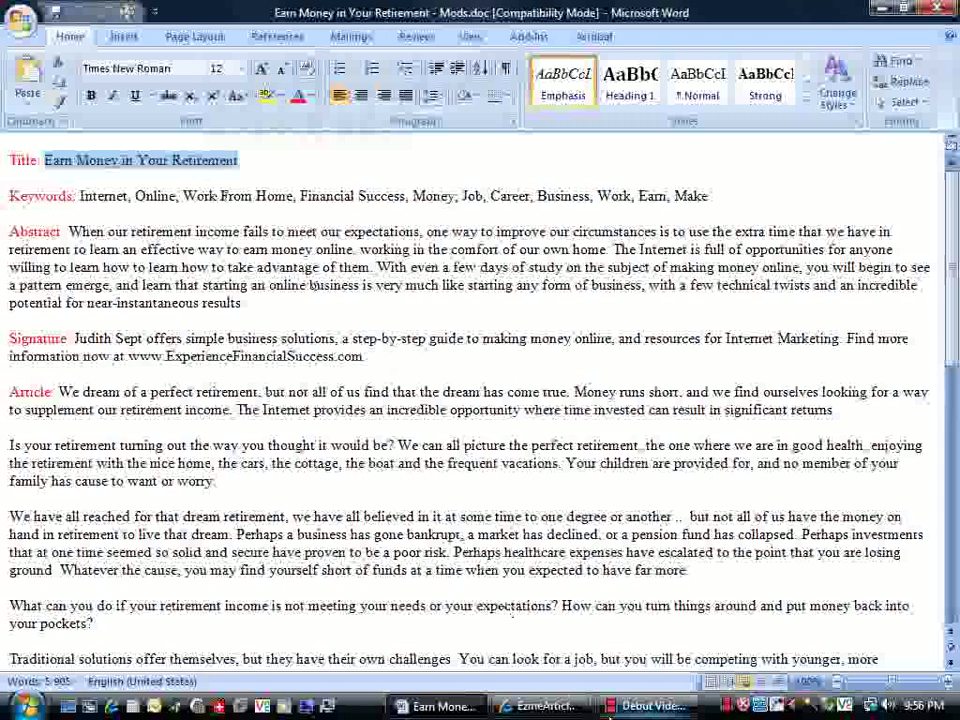
pyautogui.click(551, 708)
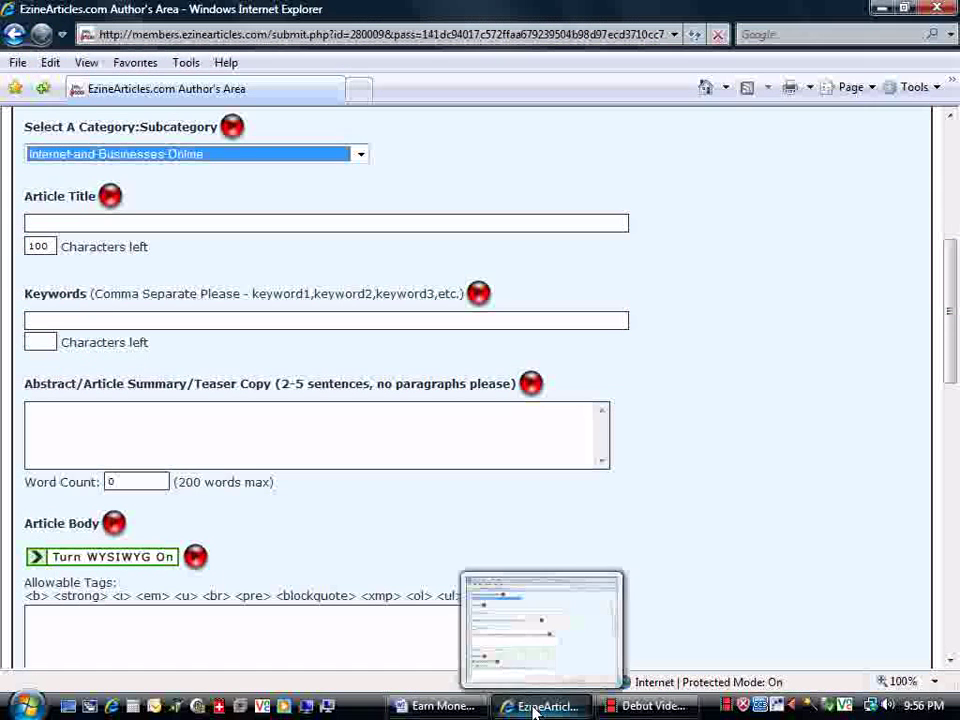
# - Paste 'Earn Money in Your Retirement' as the title and the Word keyword list into Keywords
pyautogui.click(62, 227)
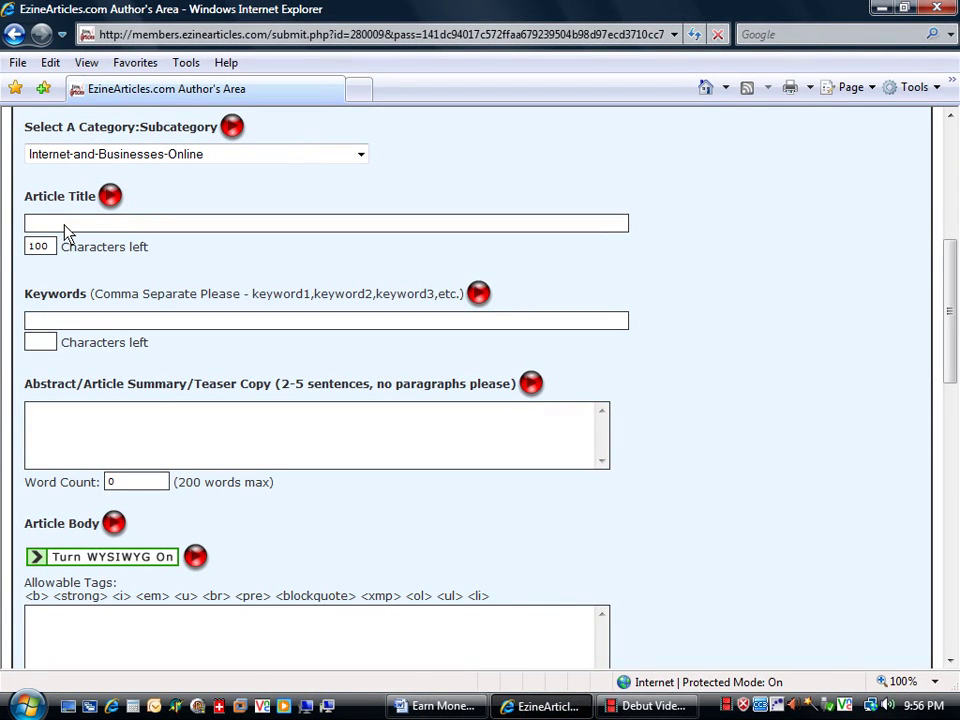
pyautogui.hotkey('ctrl', 'v')
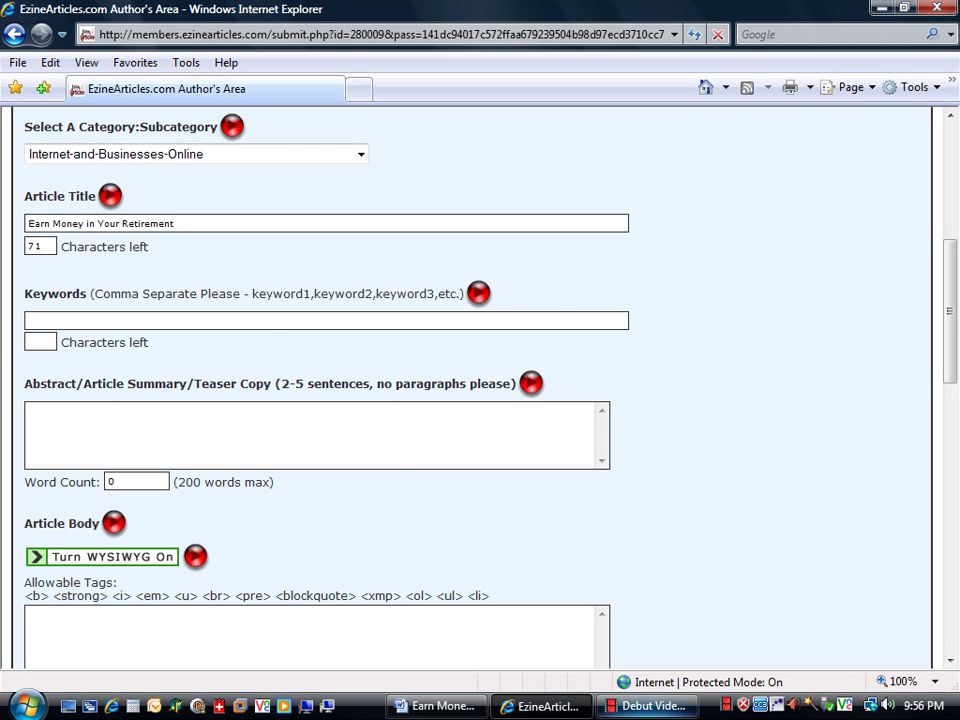
pyautogui.click(447, 708)
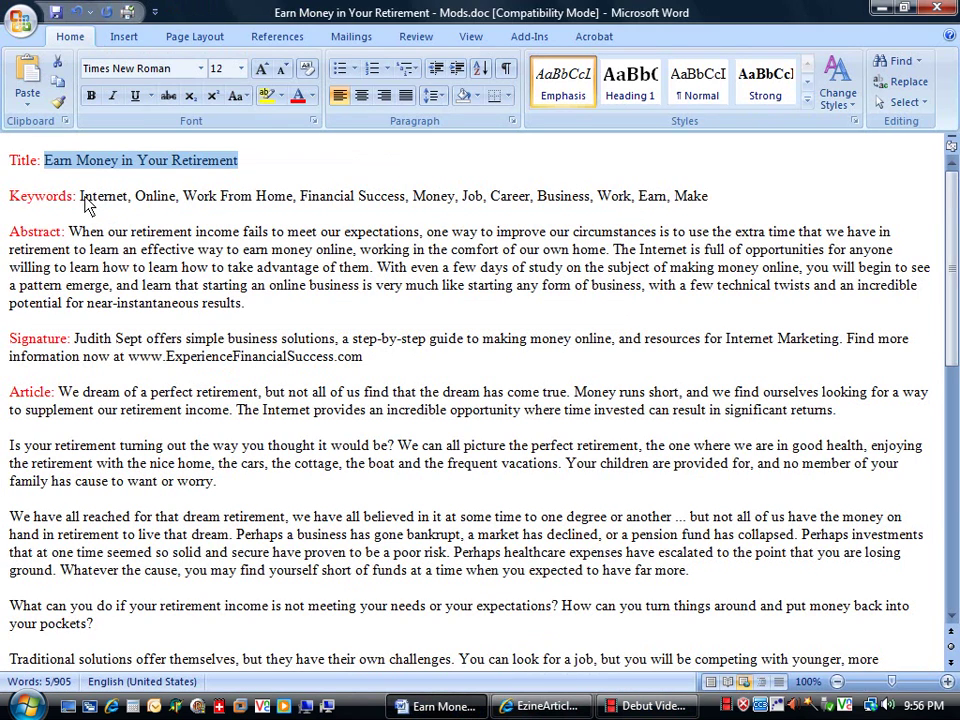
pyautogui.moveTo(82, 197); pyautogui.dragTo(700, 200)
pyautogui.hotkey('ctrl', 'c')
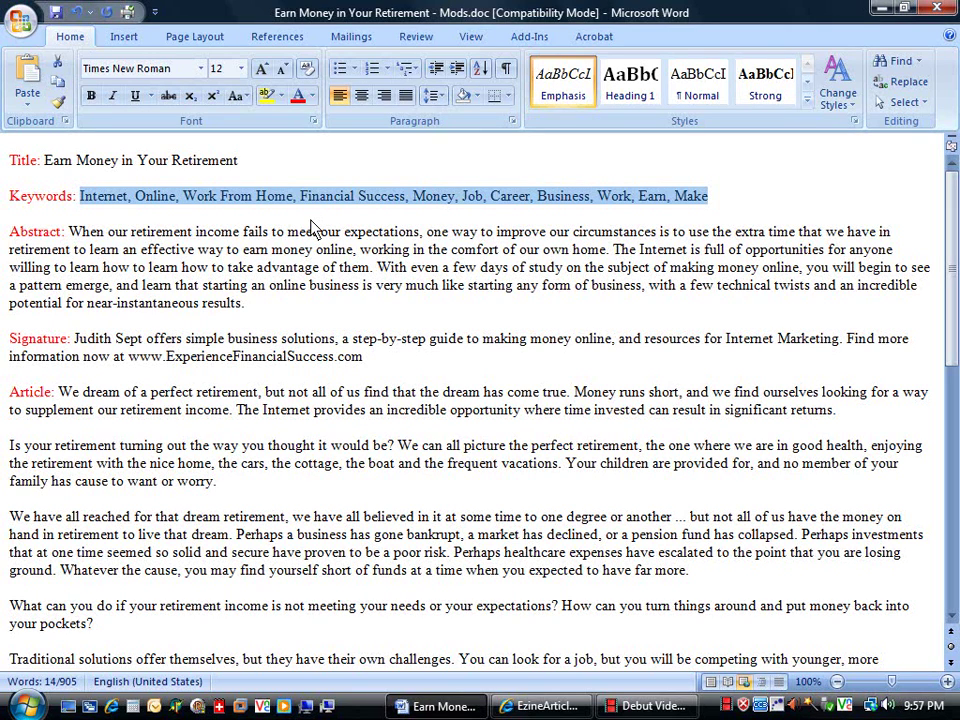
pyautogui.click(521, 706)
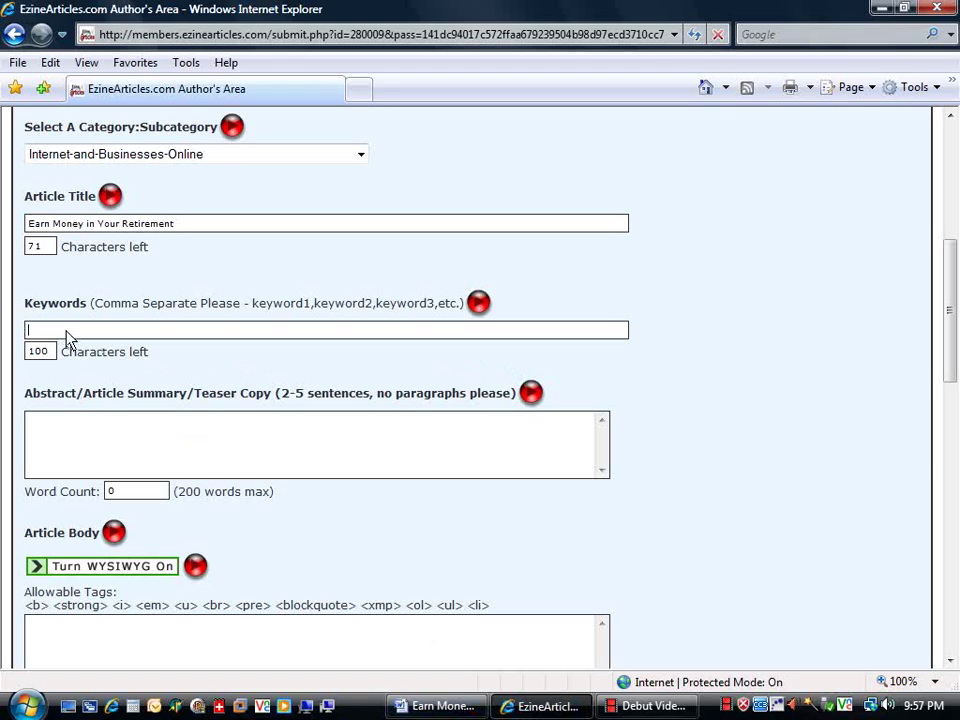
pyautogui.hotkey('ctrl', 'v')
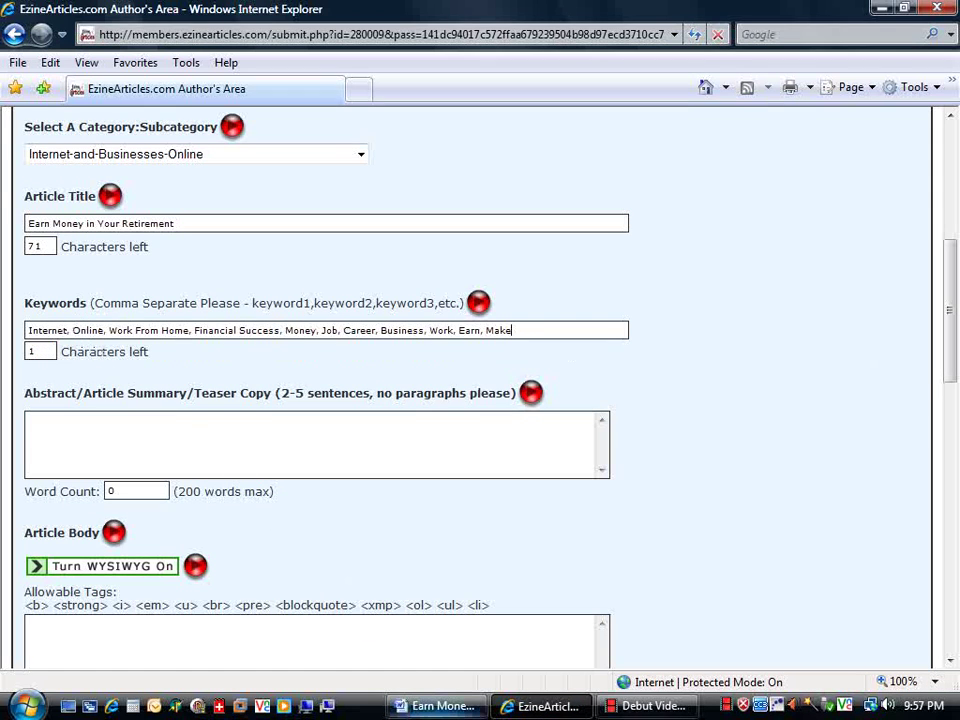
# - Copy the Abstract paragraph from Word into the summary box
pyautogui.click(430, 710)
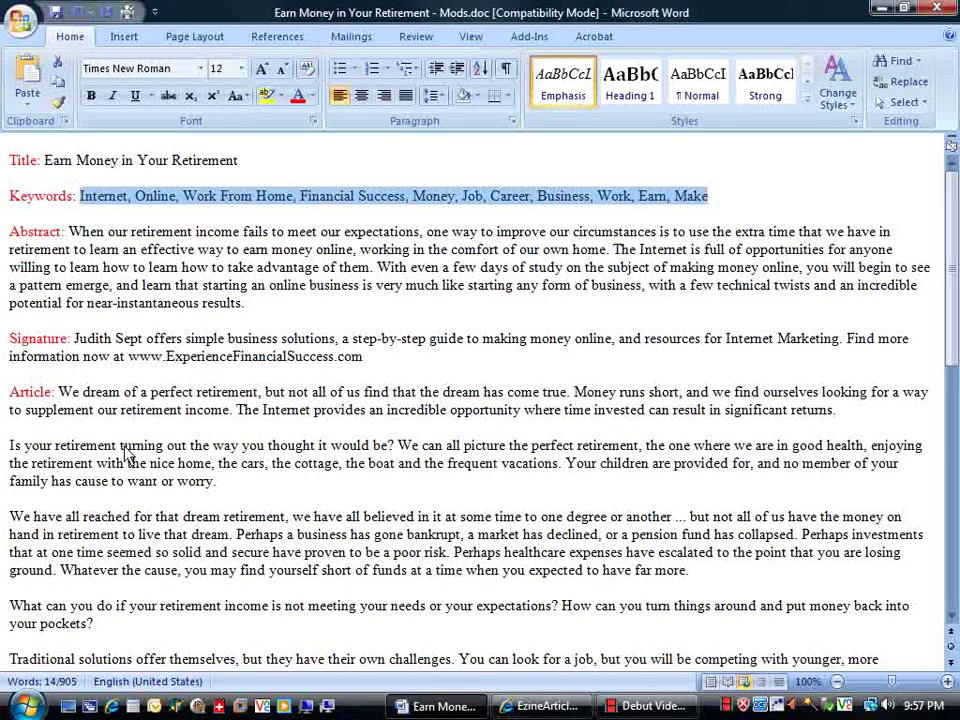
pyautogui.click(69, 233)
pyautogui.moveTo(72, 237); pyautogui.dragTo(242, 302)
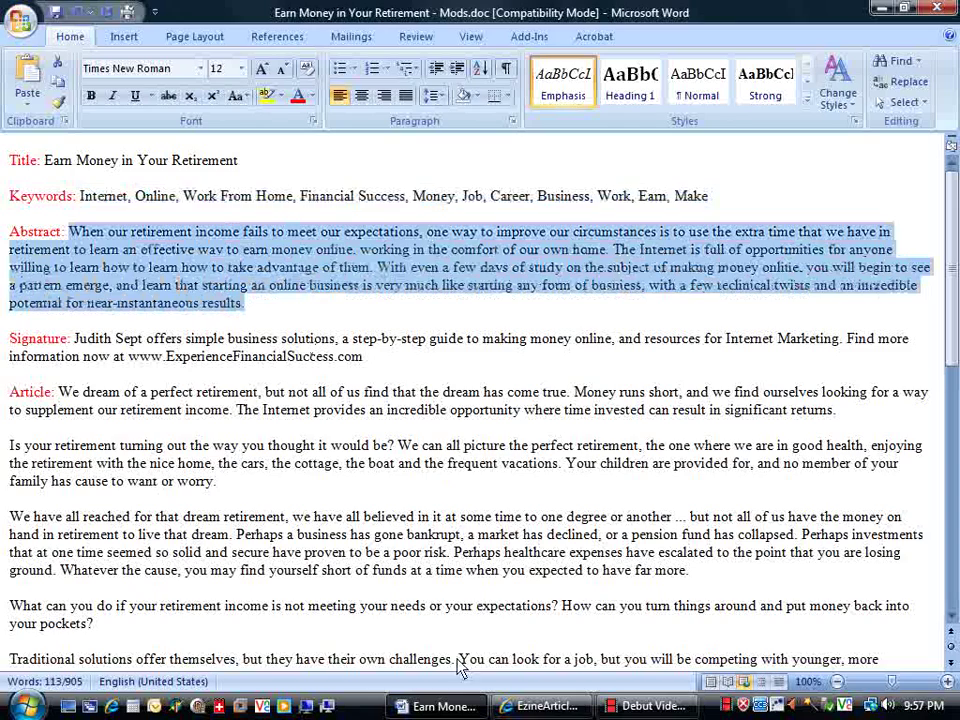
pyautogui.click(540, 706)
pyautogui.click(86, 430)
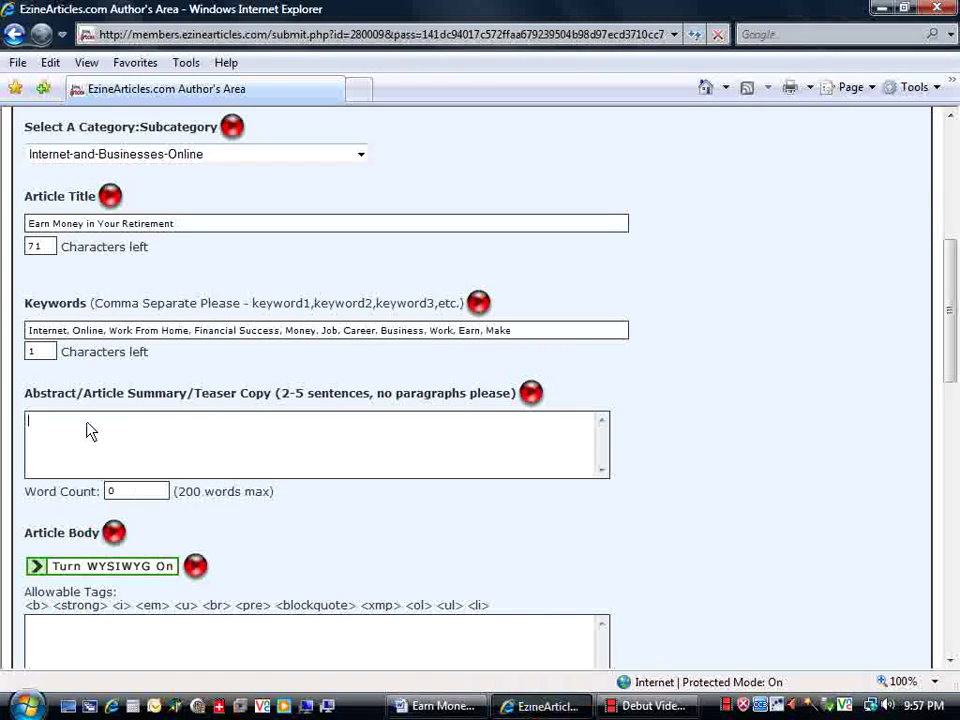
pyautogui.hotkey('ctrl', 'v')
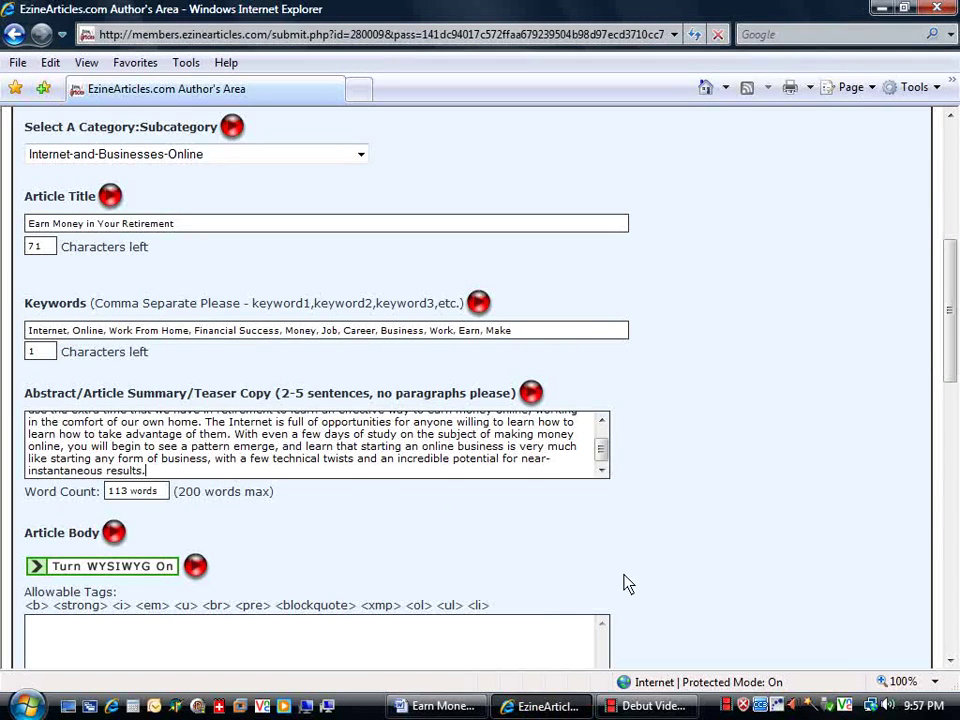
# - Copy the Signature paragraph from Word into the Author SIG Resource Box
pyautogui.click(440, 706)
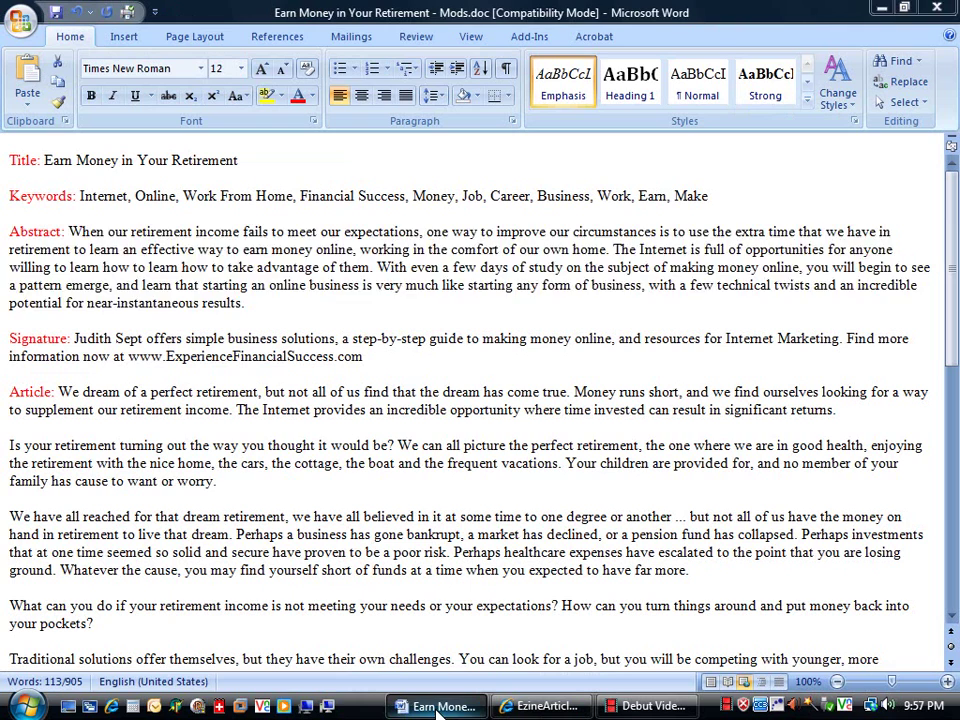
pyautogui.moveTo(73, 340); pyautogui.dragTo(349, 365)
pyautogui.hotkey('ctrl', 'c')
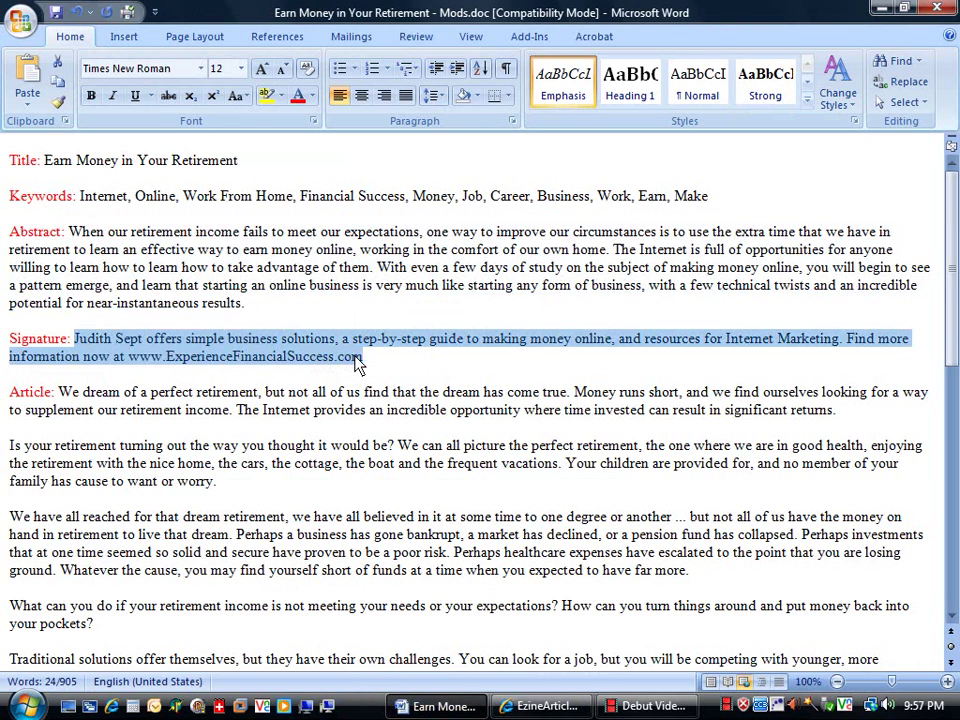
pyautogui.click(540, 706)
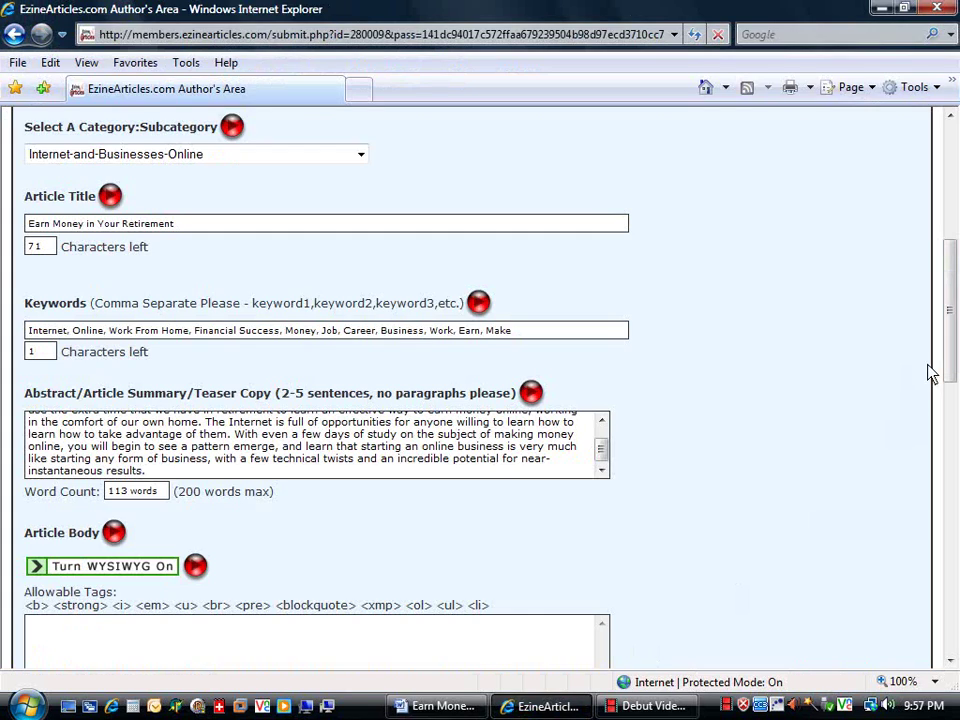
pyautogui.moveTo(948, 375); pyautogui.dragTo(936, 536)
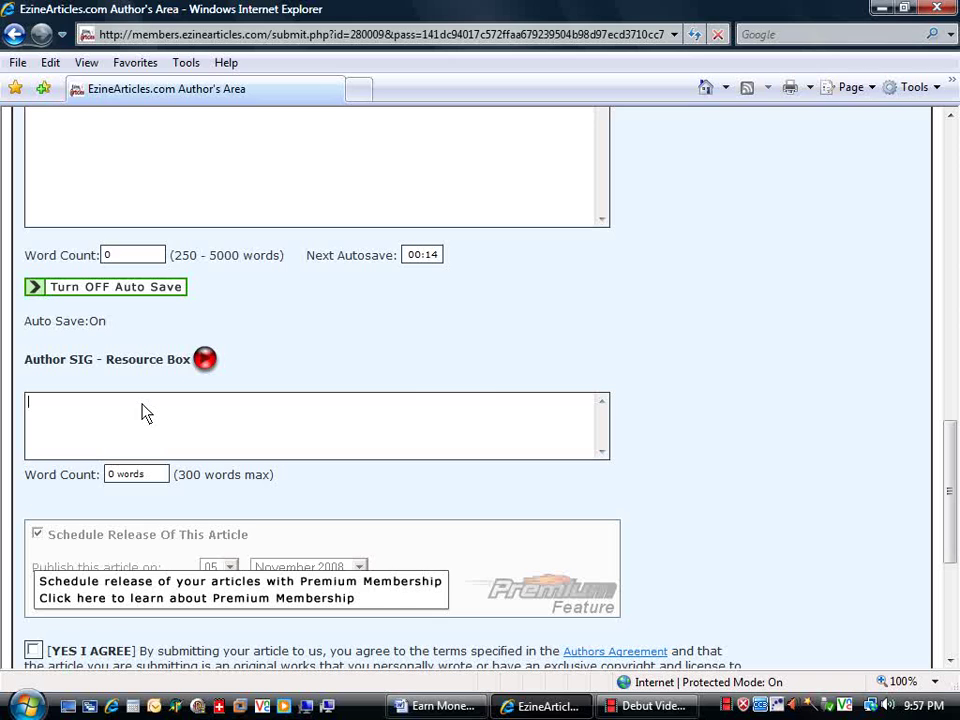
pyautogui.hotkey('ctrl', 'v')
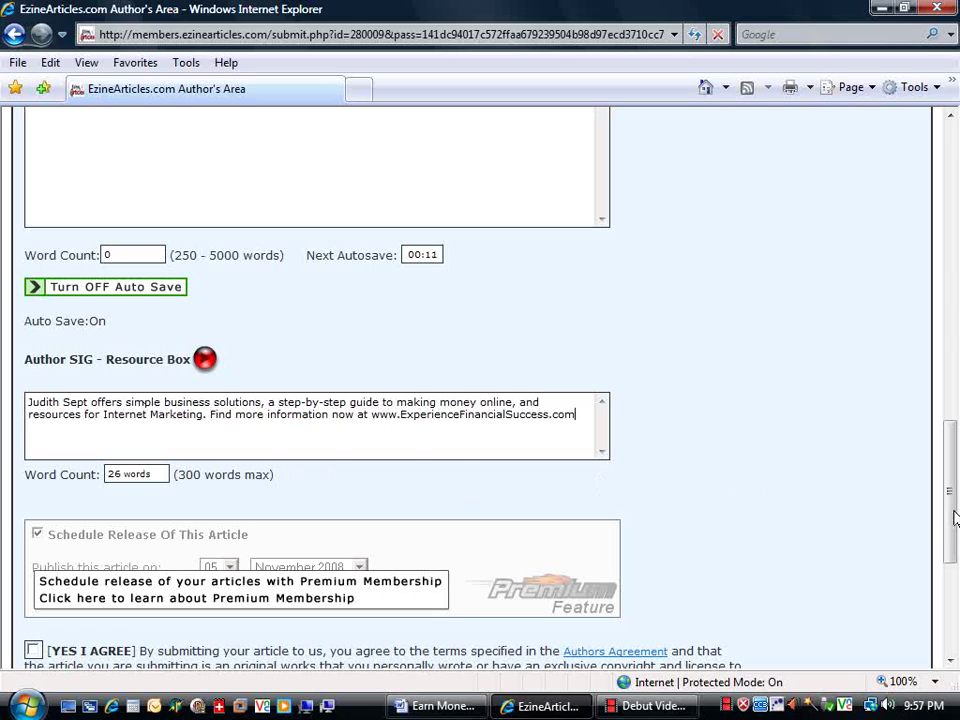
pyautogui.moveTo(954, 517); pyautogui.dragTo(954, 435)
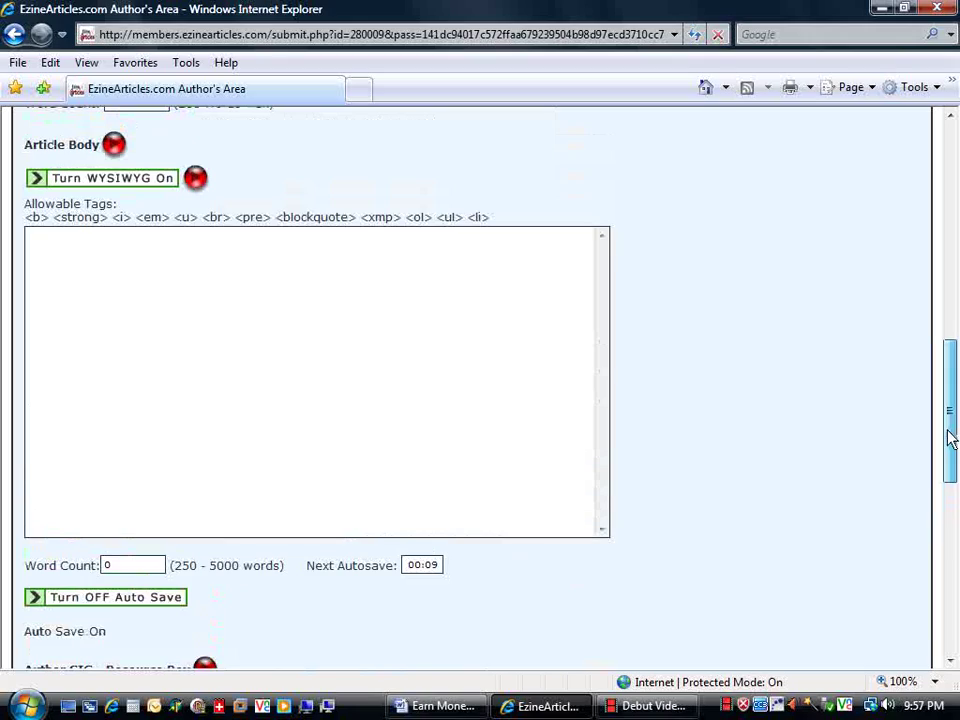
# - Copy the Word article body from 'We dream of a perfect retirement' onward for the form
pyautogui.click(430, 708)
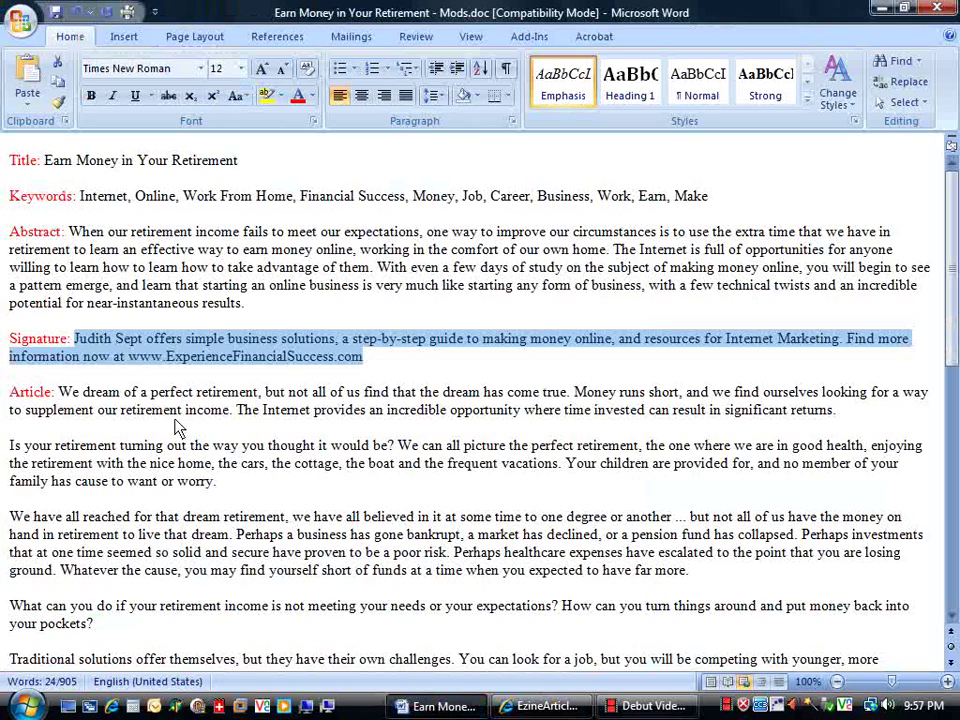
pyautogui.click(60, 394)
pyautogui.moveTo(60, 394); pyautogui.dragTo(530, 657)
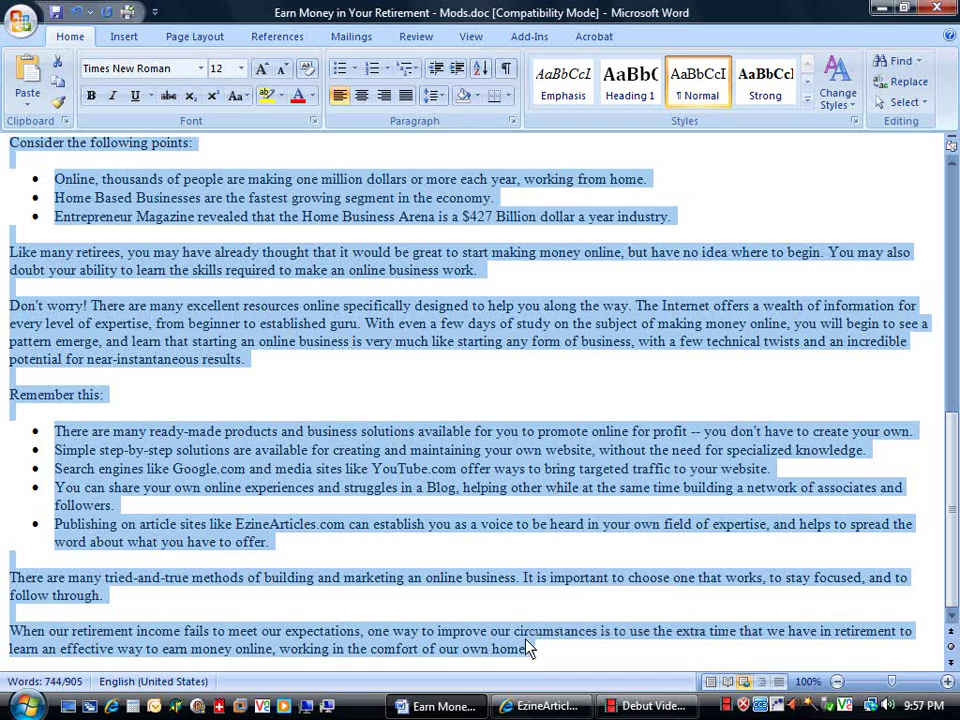
pyautogui.click(541, 710)
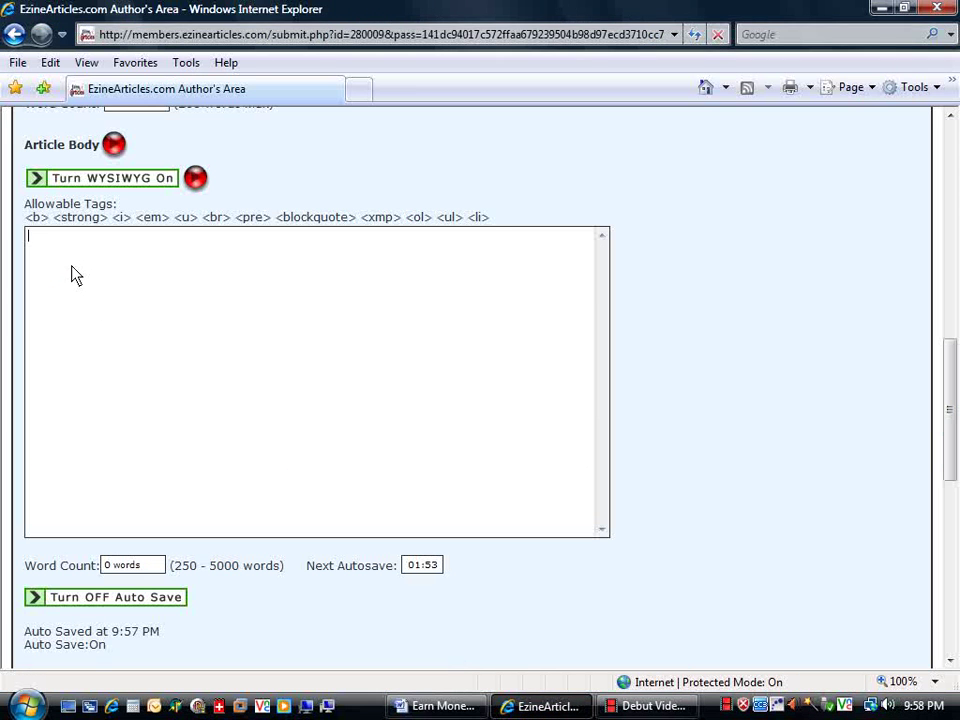
# - Paste the copied article into the Article Body, giving 737 words
pyautogui.hotkey('ctrl', 'v')
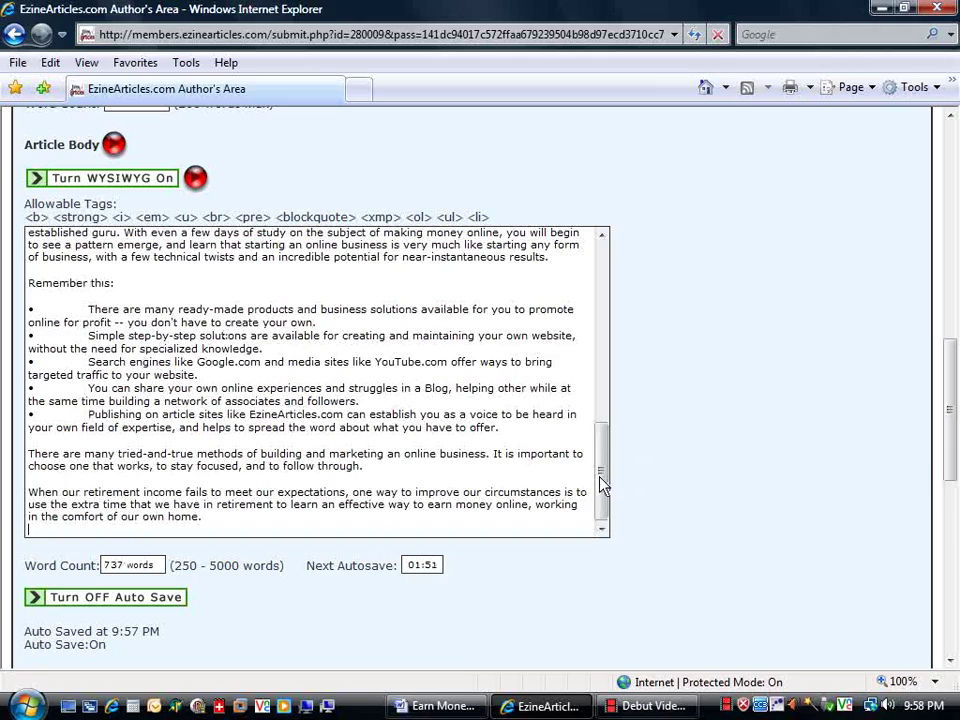
pyautogui.moveTo(603, 485); pyautogui.dragTo(601, 420)
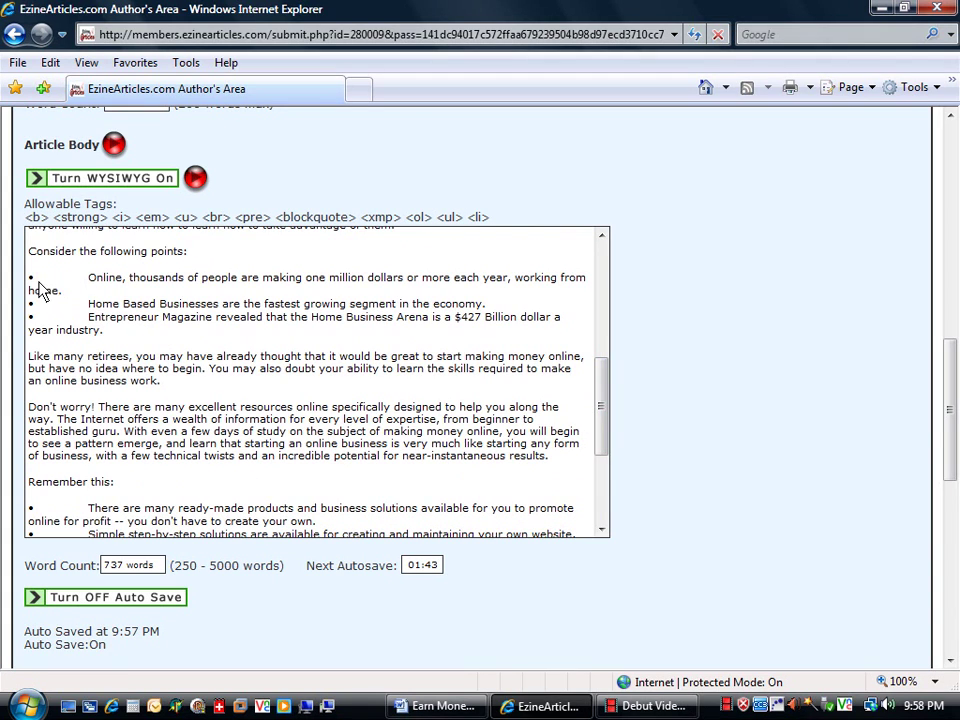
# - Remove the tab gaps after the Online, Home Based Businesses and Entrepreneur Magazine bullets and indent them
pyautogui.click(88, 279)
pyautogui.press('BackSpace')
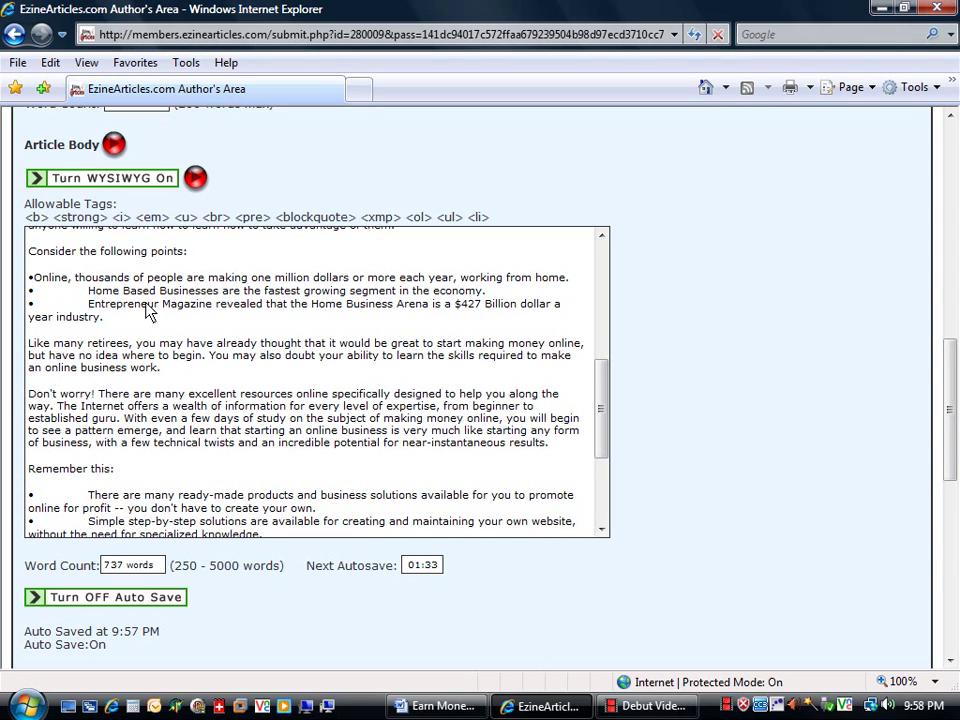
pyautogui.click(33, 279)
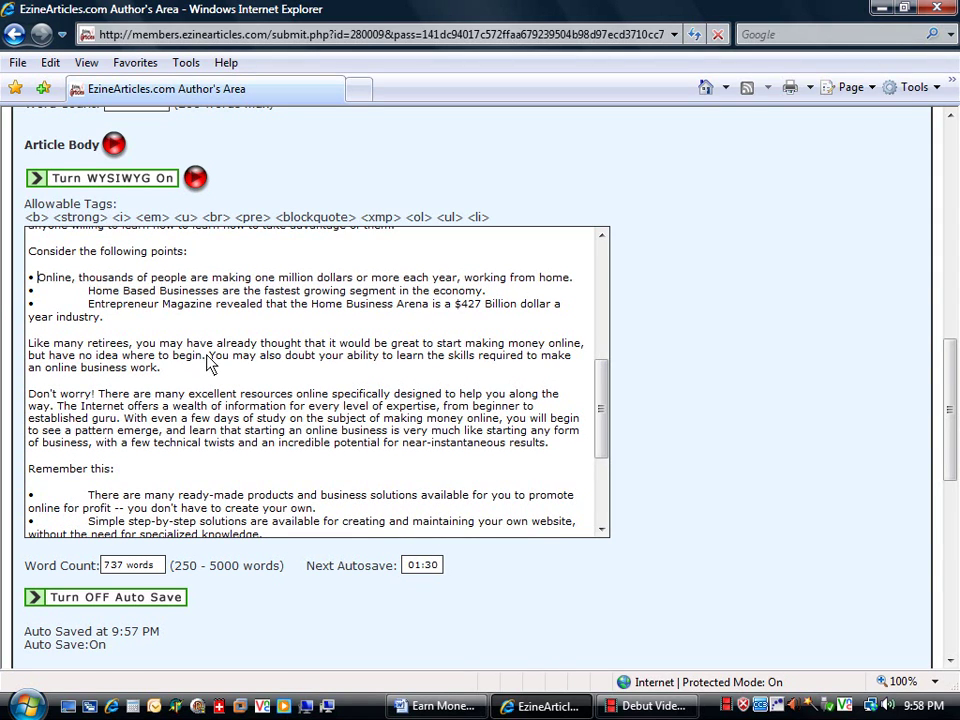
pyautogui.click(24, 281)
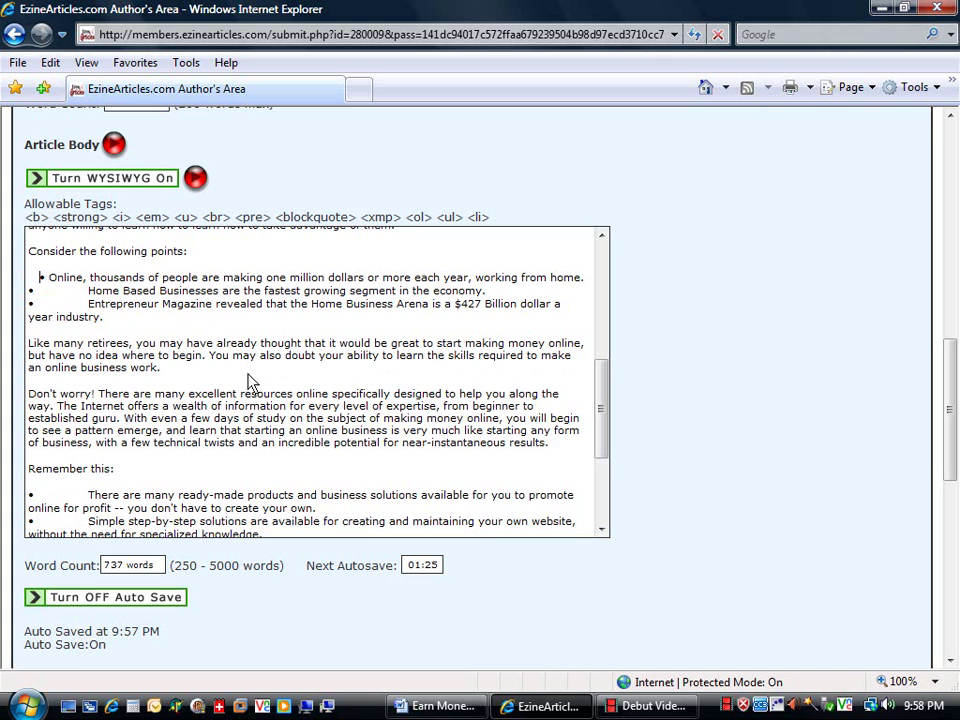
pyautogui.click(89, 304)
pyautogui.press('BackSpace')
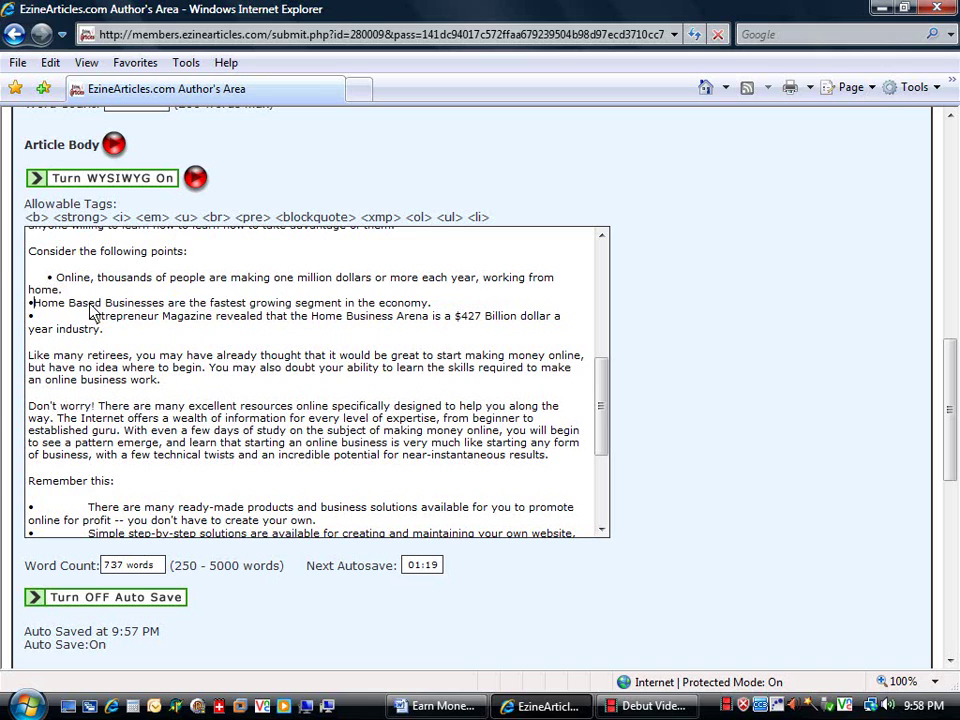
pyautogui.press('Left')
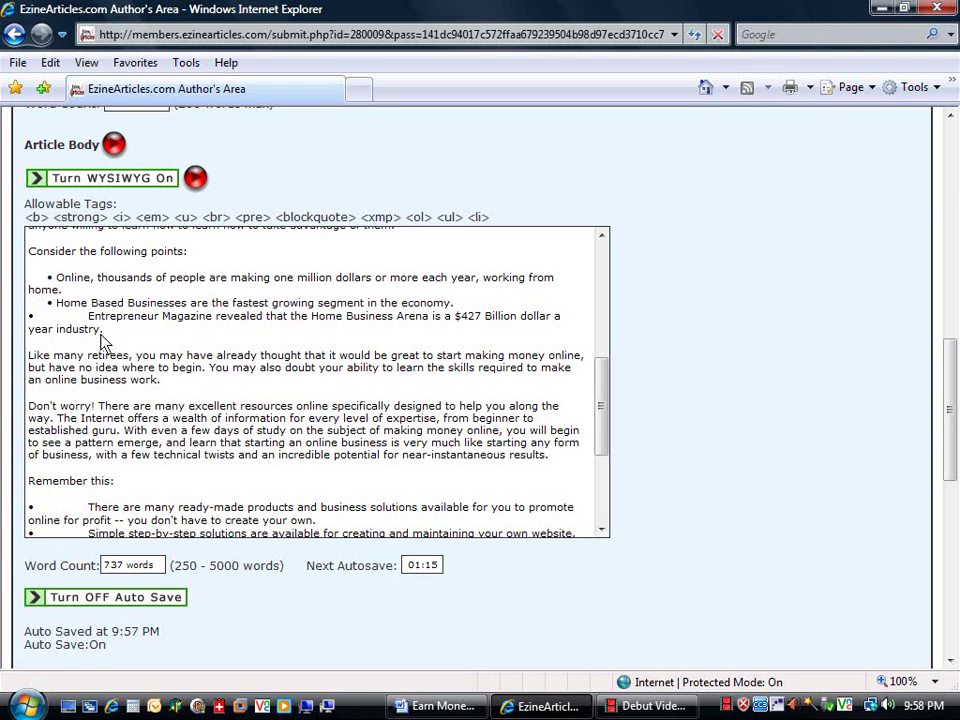
pyautogui.press('BackSpace')
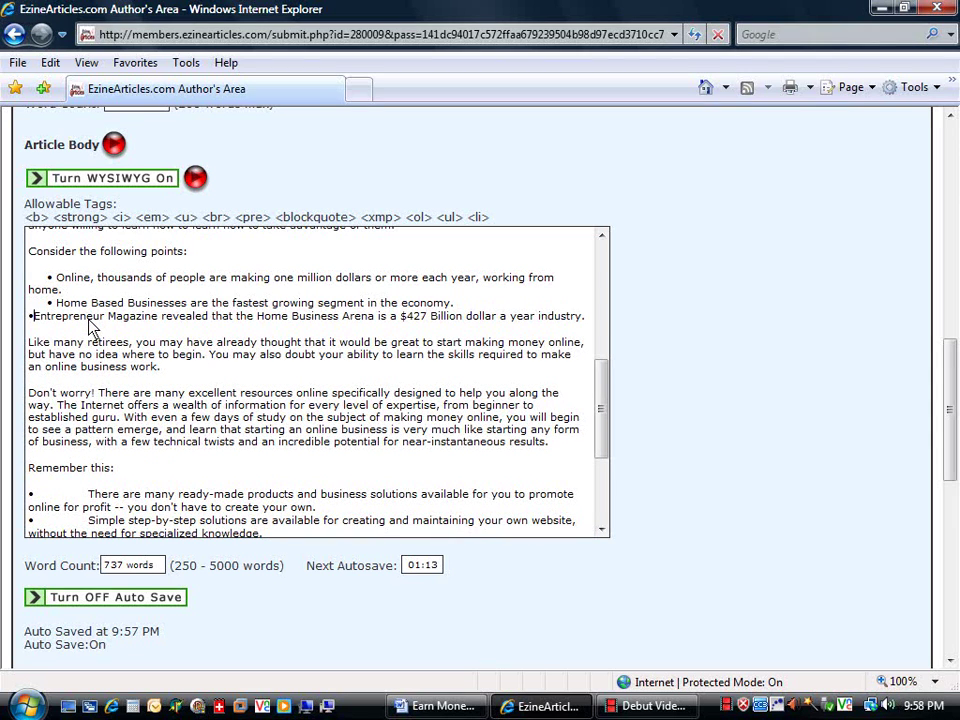
pyautogui.press('Left')
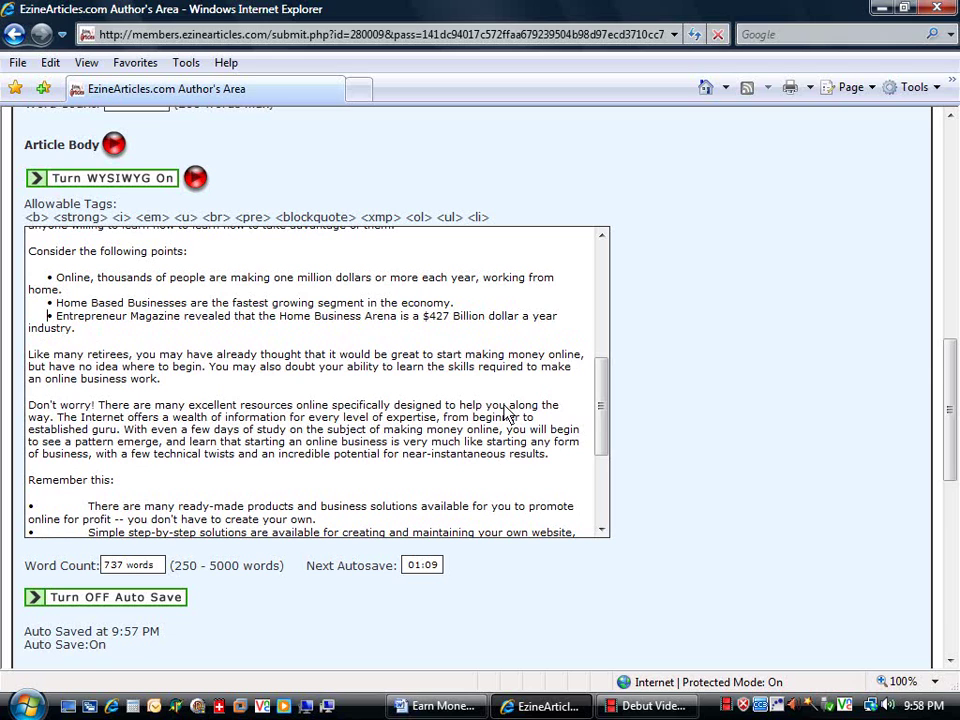
# - Delete the tab gaps after the five 'Remember this:' bullets, from 'There are many' to 'Publishing on article sites'
pyautogui.scroll(-3, 598, 412)
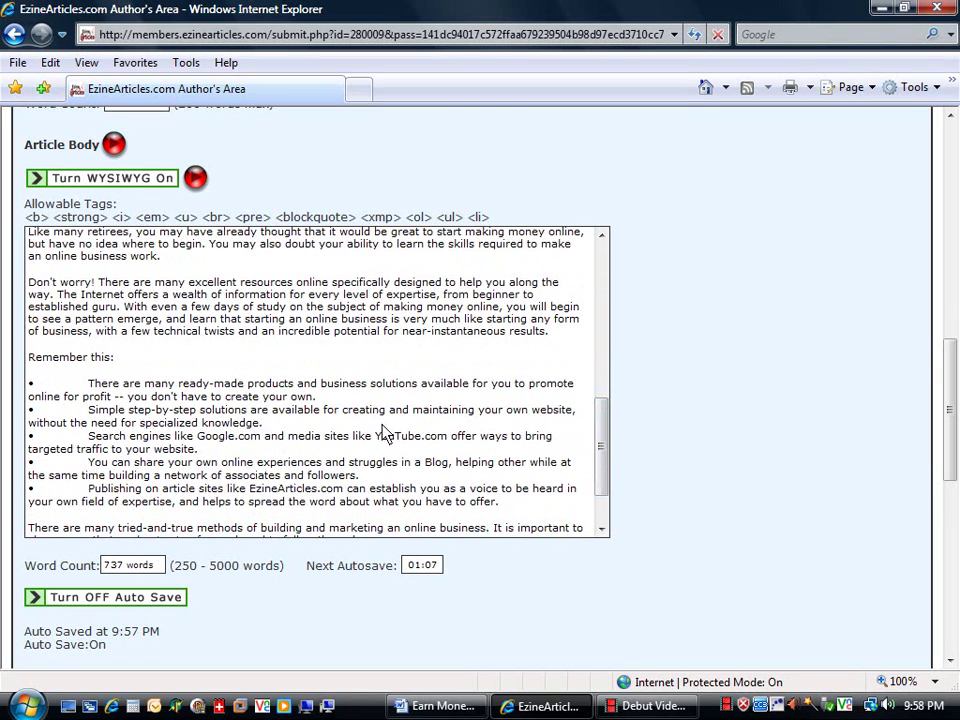
pyautogui.click(89, 389)
pyautogui.press('BackSpace')
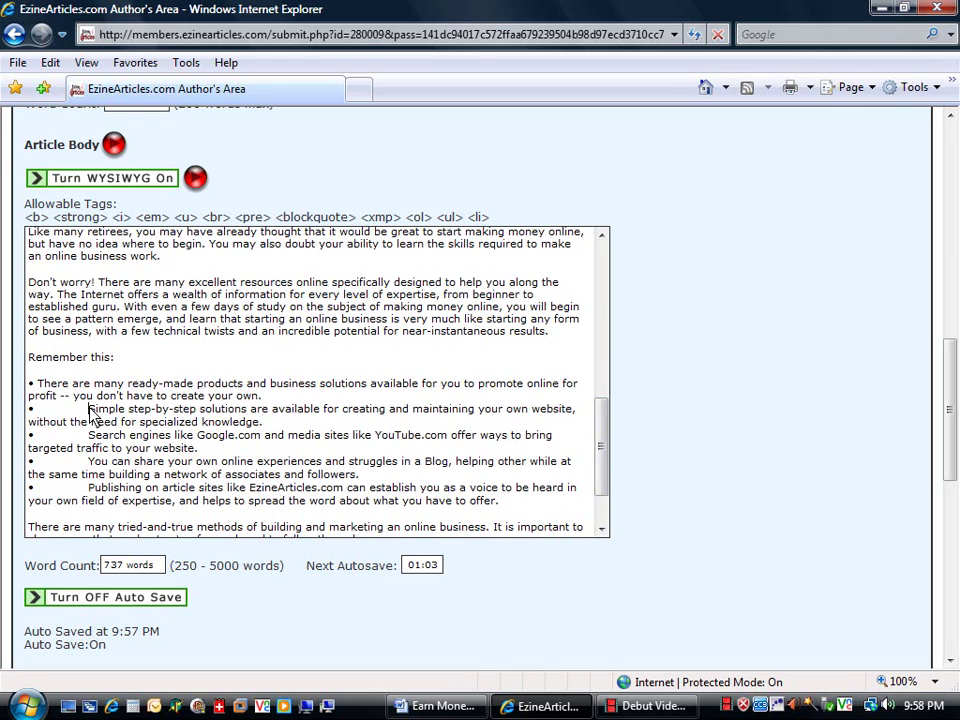
pyautogui.click(89, 410)
pyautogui.press('BackSpace')
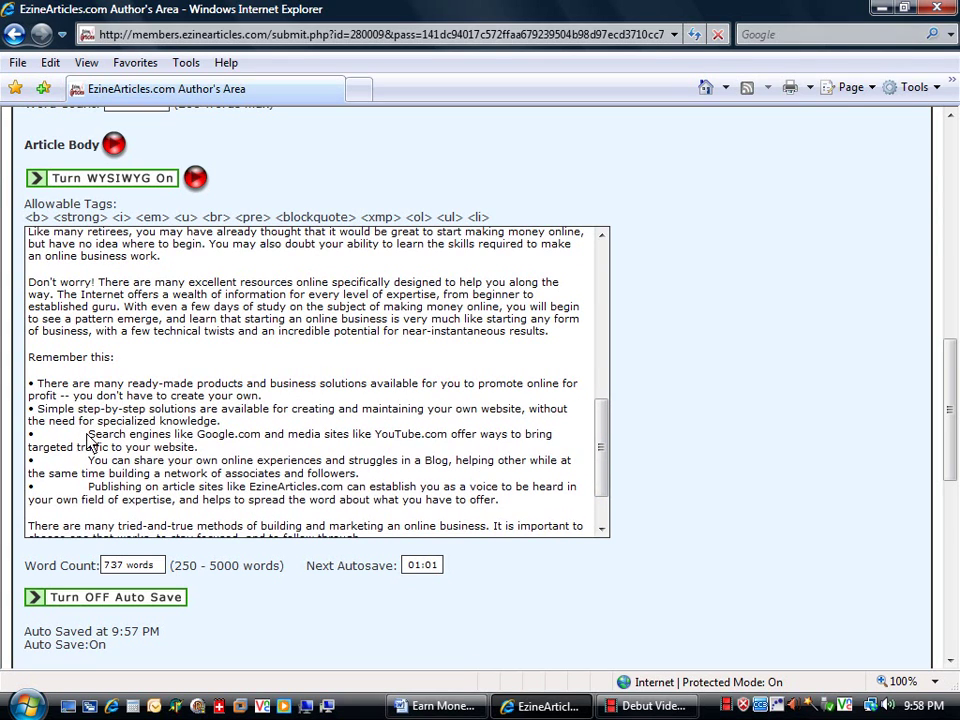
pyautogui.click(88, 435)
pyautogui.press('BackSpace')
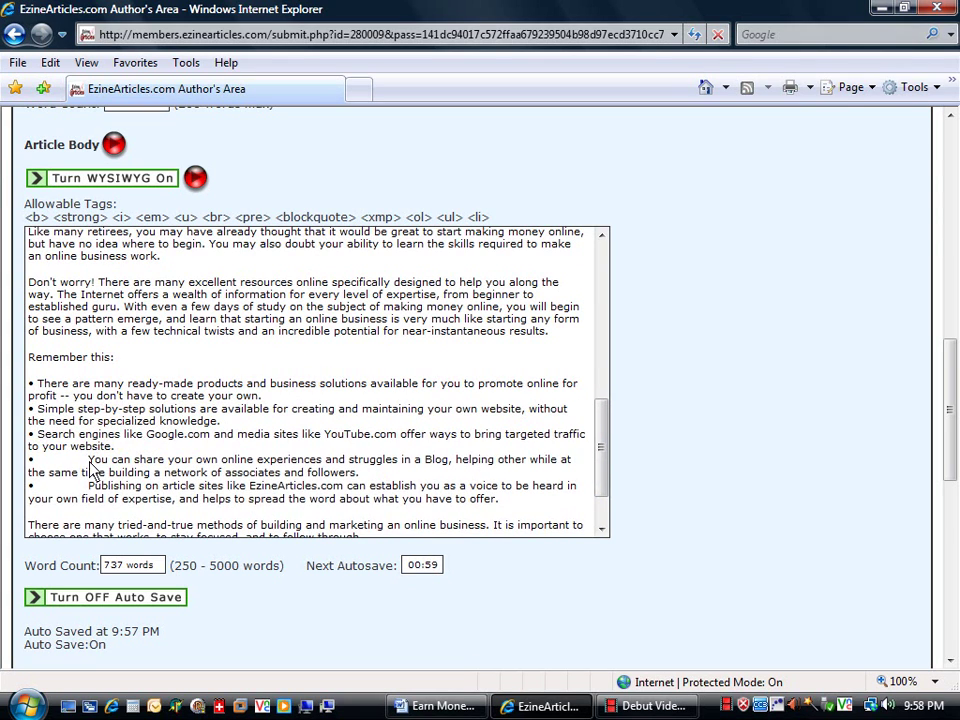
pyautogui.click(89, 460)
pyautogui.press('BackSpace')
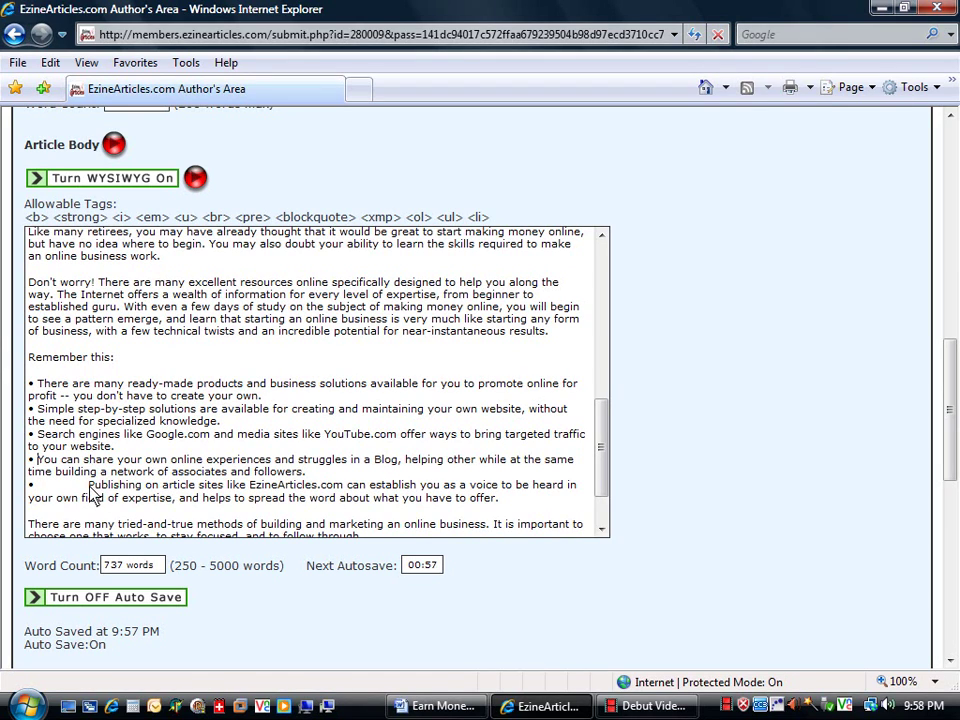
pyautogui.click(89, 486)
pyautogui.press('BackSpace')
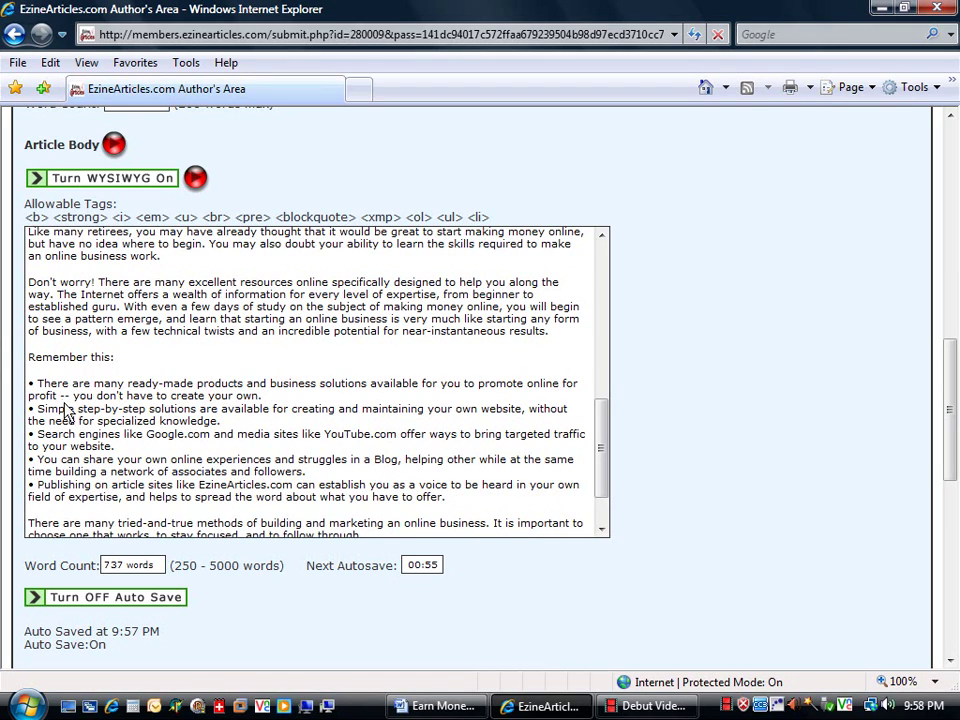
# - Indent each of the five 'Remember this:' bullet lines at its start
pyautogui.click(30, 384)
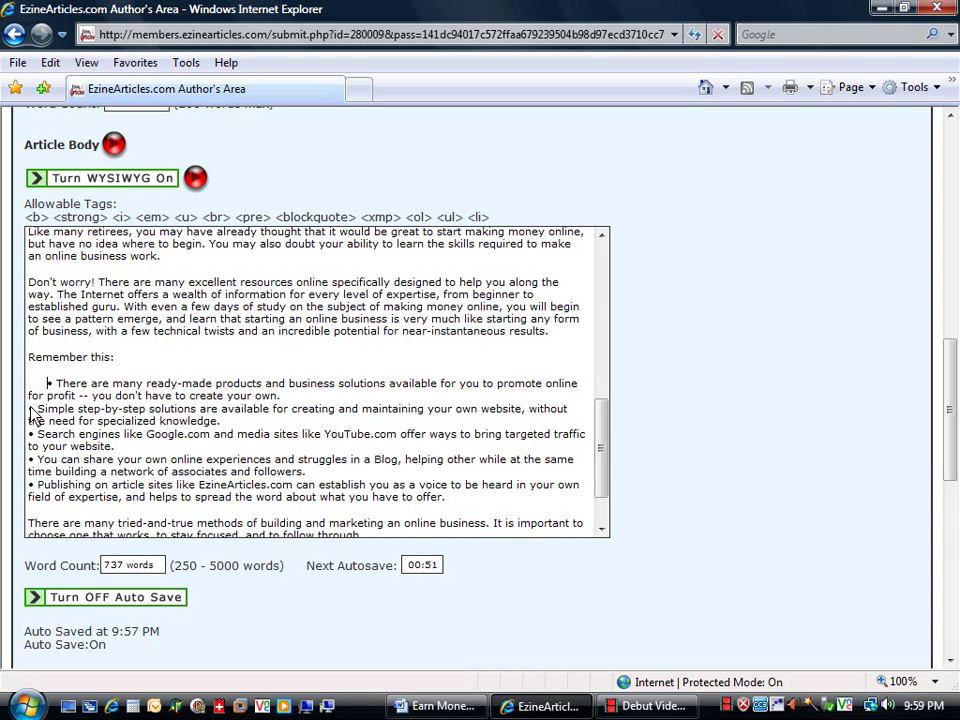
pyautogui.click(30, 409)
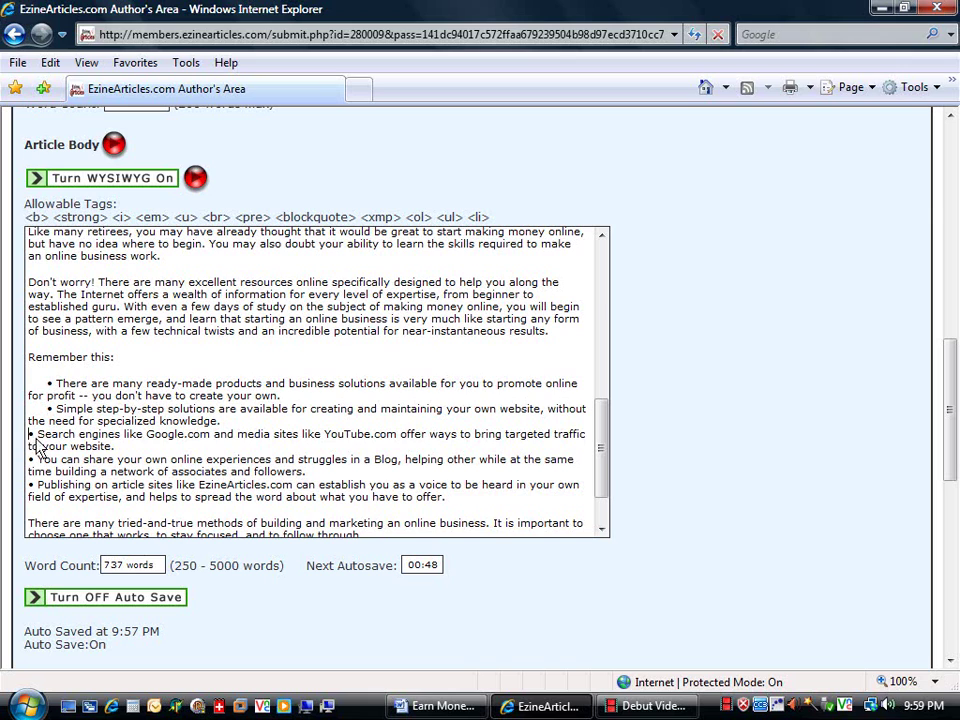
pyautogui.click(30, 434)
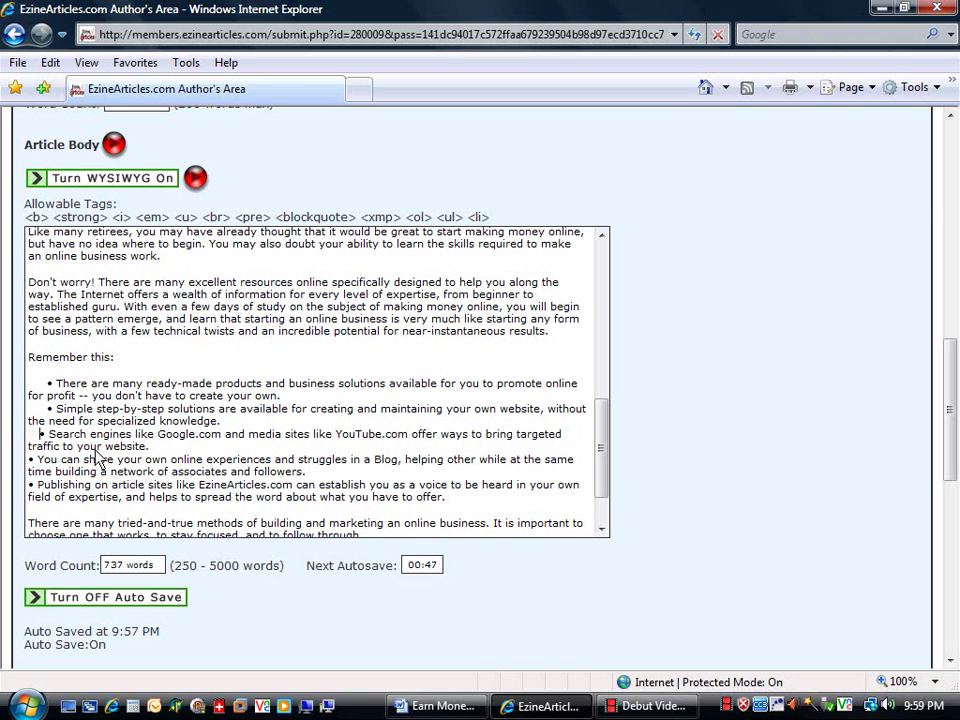
pyautogui.click(30, 462)
pyautogui.click(30, 487)
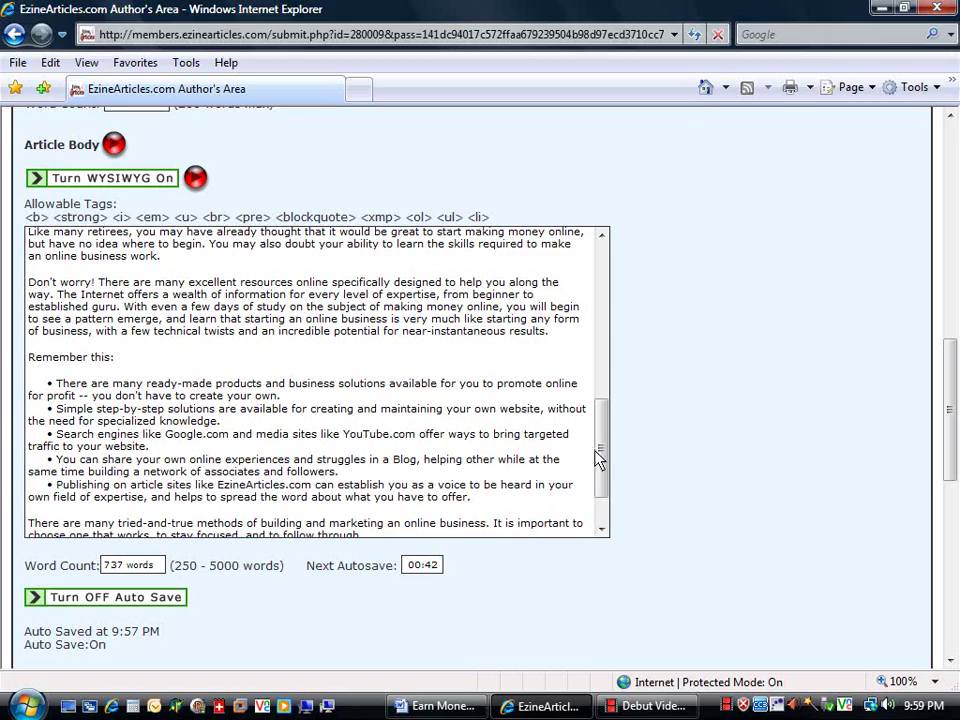
pyautogui.scroll(-2, 600, 478)
# - Scroll to the bottom of the submission form to reveal the terms and submission options
pyautogui.moveTo(600, 478)
pyautogui.mouseDown()
pyautogui.moveTo(610, 295)
pyautogui.moveTo(600, 490)
pyautogui.moveTo(604, 296)
pyautogui.moveTo(600, 378)
pyautogui.moveTo(606, 500)
pyautogui.moveTo(606, 300)
pyautogui.moveTo(598, 432)
pyautogui.moveTo(609, 476)
pyautogui.mouseUp()
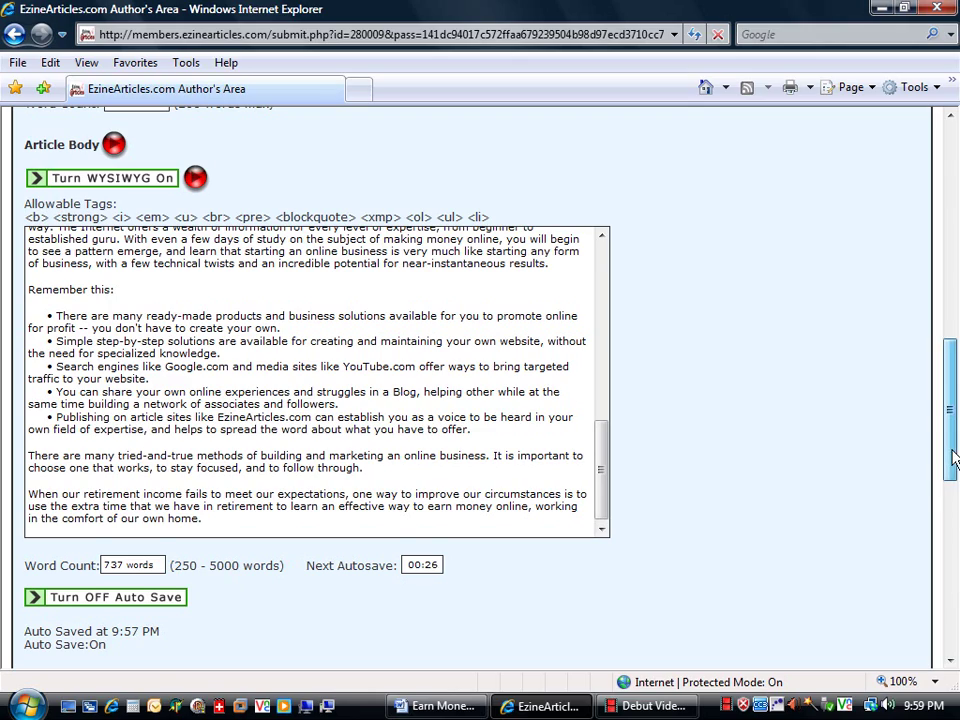
pyautogui.moveTo(951, 452); pyautogui.dragTo(951, 621)
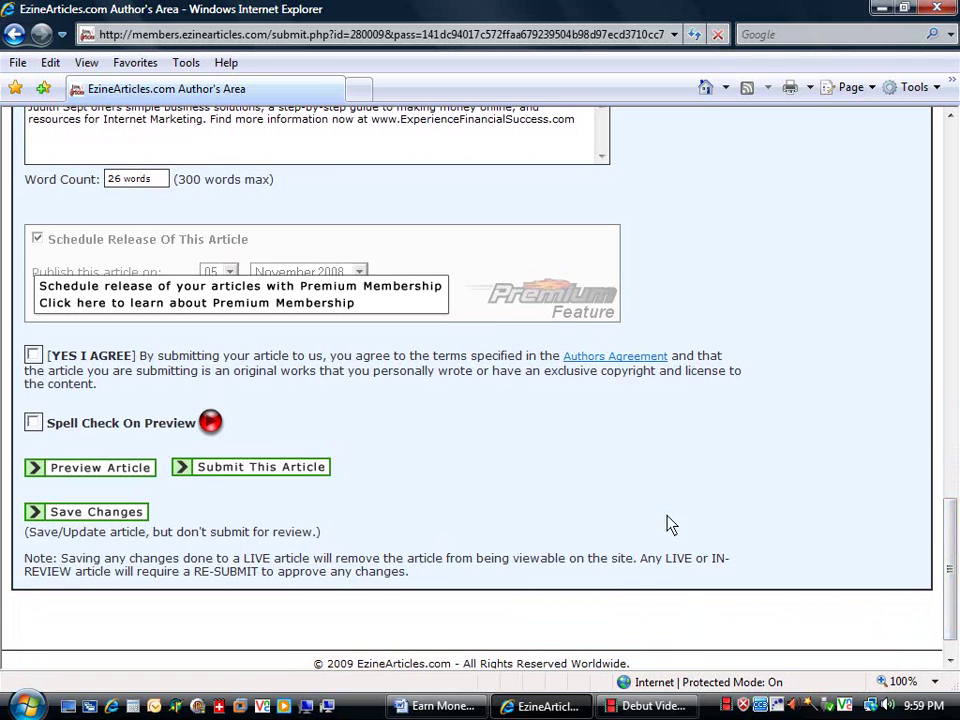
# - Tick [YES I AGREE] for the Authors Agreement, leaving Spell Check On Preview unchecked
pyautogui.click(33, 355)
pyautogui.moveTo(951, 533); pyautogui.dragTo(956, 540)
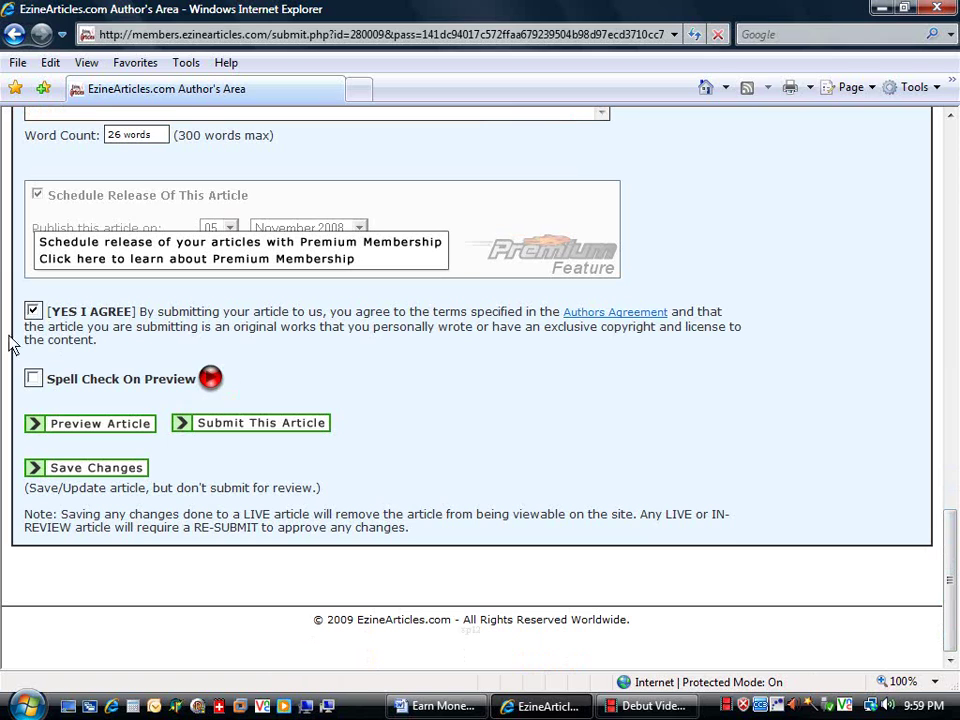
pyautogui.click(34, 377)
pyautogui.moveTo(952, 548); pyautogui.dragTo(930, 567)
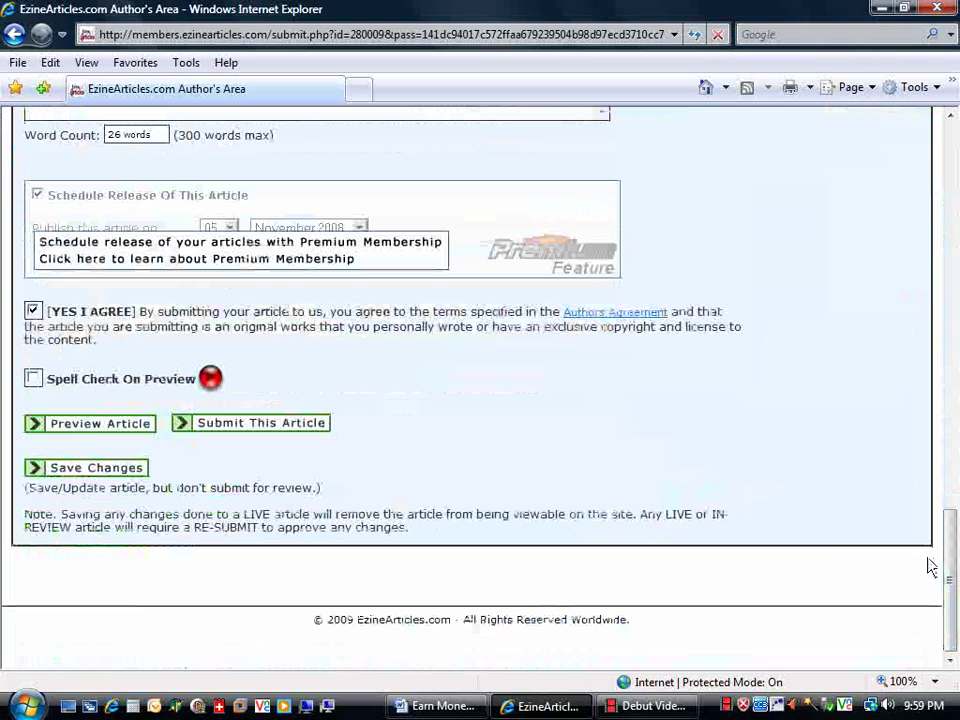
pyautogui.click(90, 424)
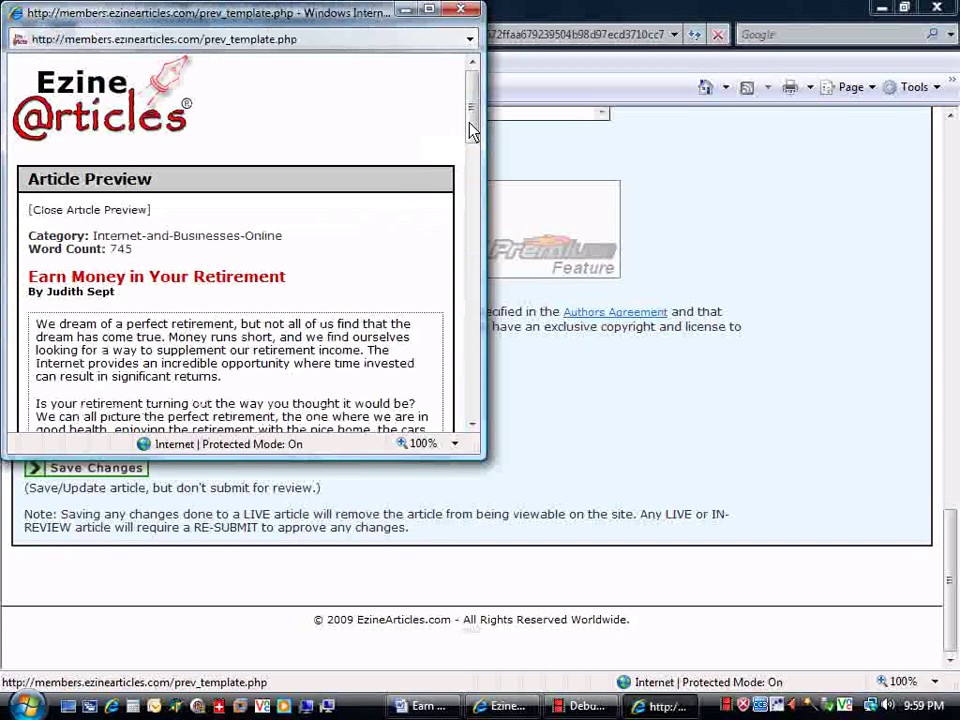
pyautogui.moveTo(476, 122); pyautogui.dragTo(456, 388)
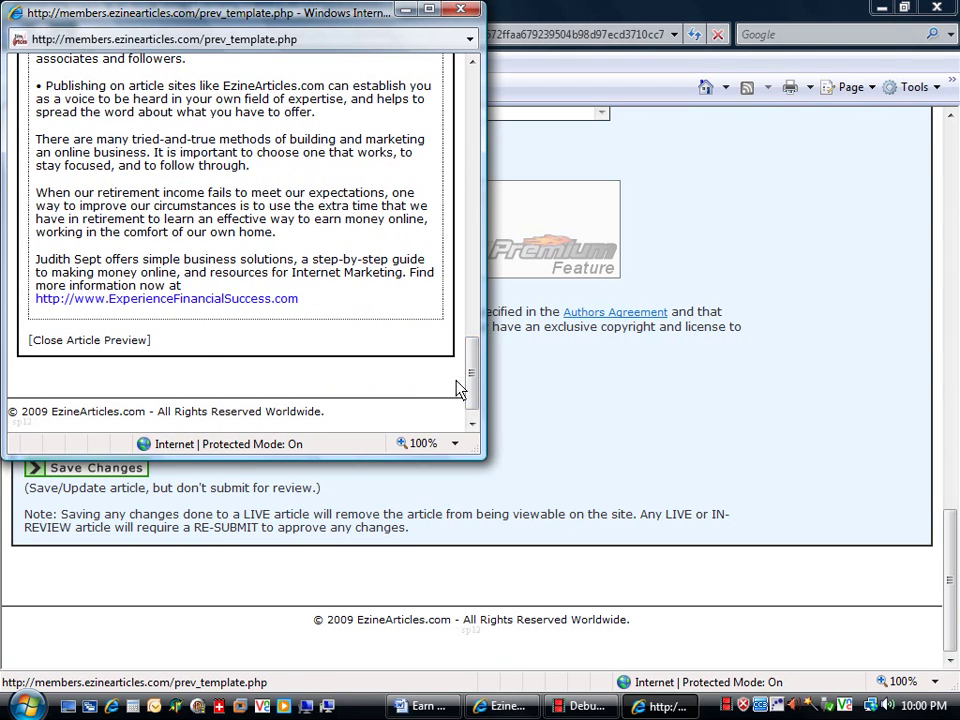
pyautogui.click(86, 342)
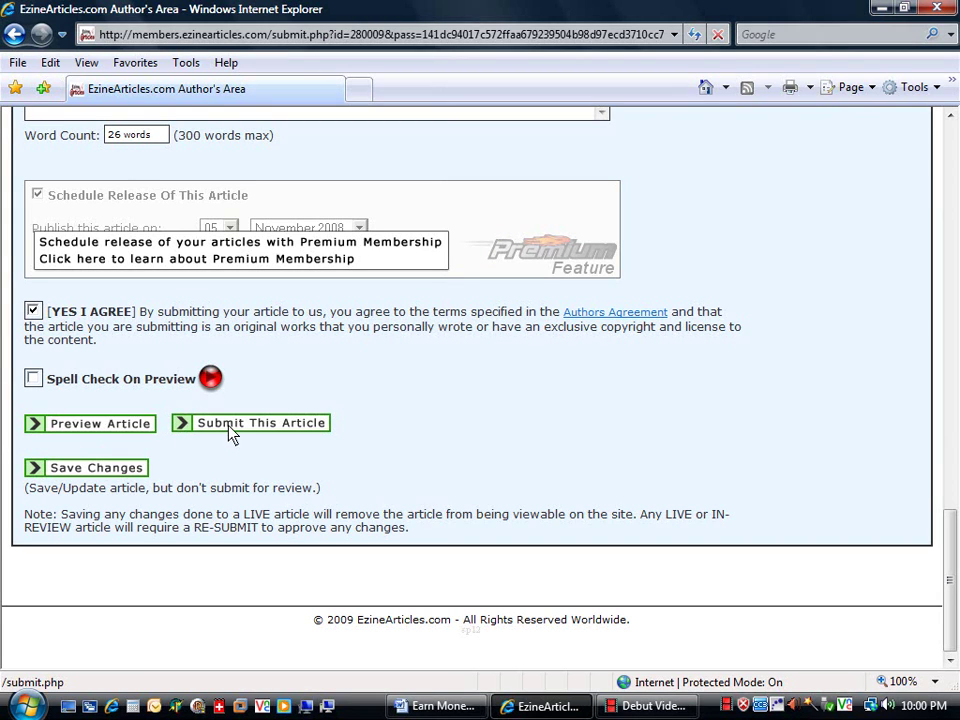
# - Submit 'Earn Money in Your Retirement' and let the submission finish processing
pyautogui.click(230, 424)
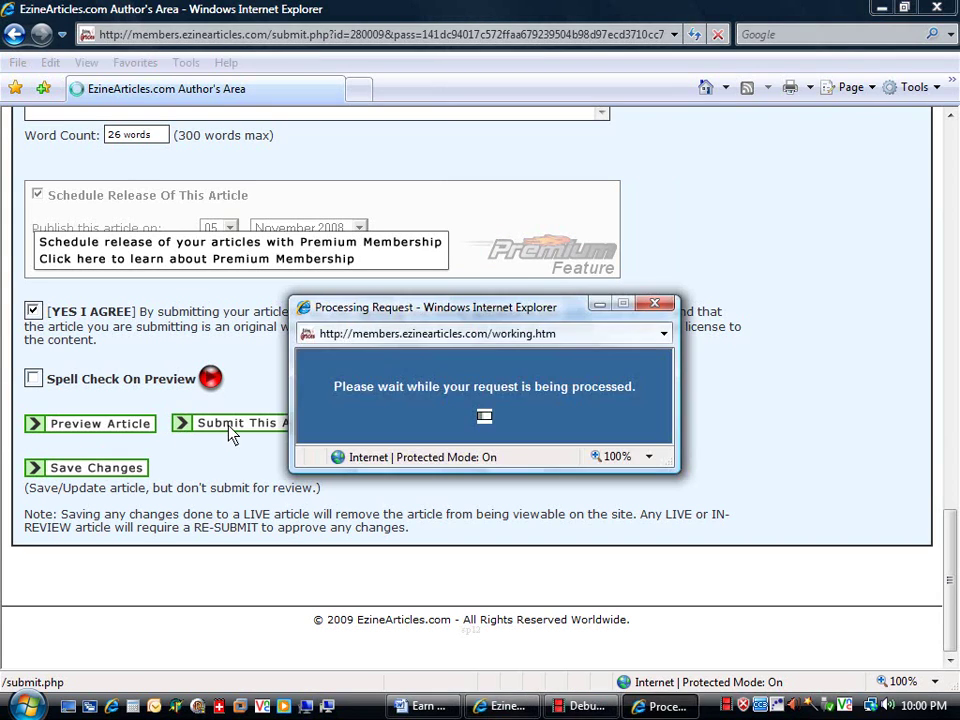